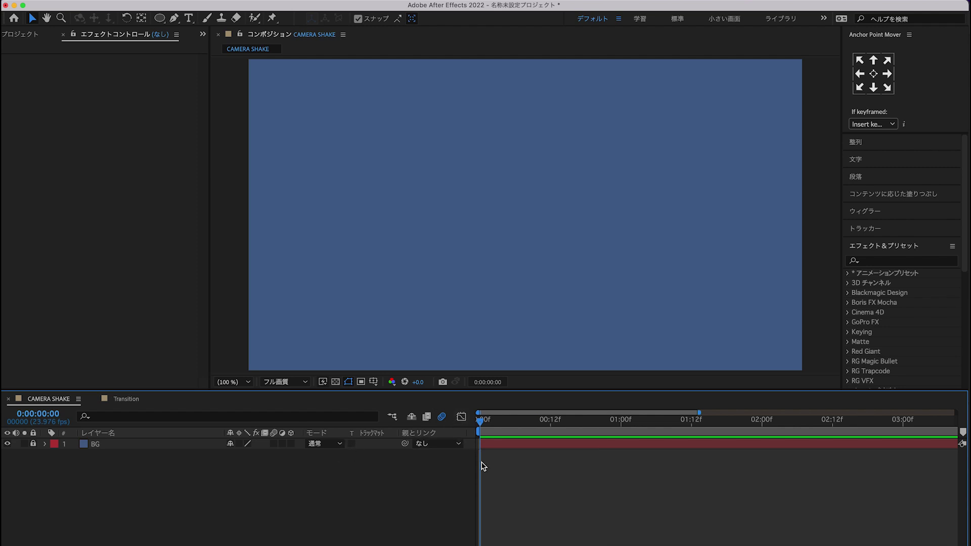
Step: Move the current time to 0:00:01:00, checking the frames just before it
scroll(491, 464, down, 5)
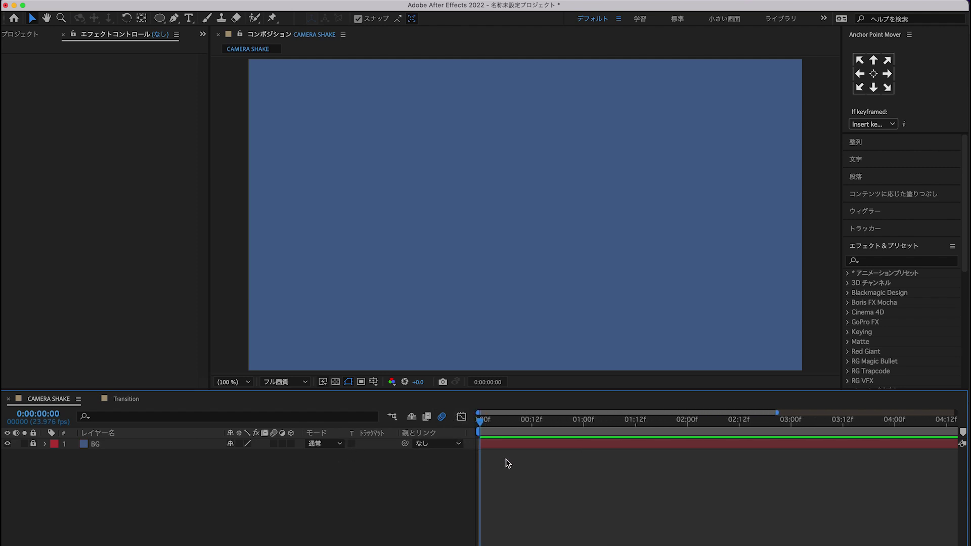
scroll(511, 462, up, 2)
scroll(510, 462, up, 1)
scroll(511, 462, up, 1)
scroll(510, 461, up, 1)
scroll(509, 462, up, 1)
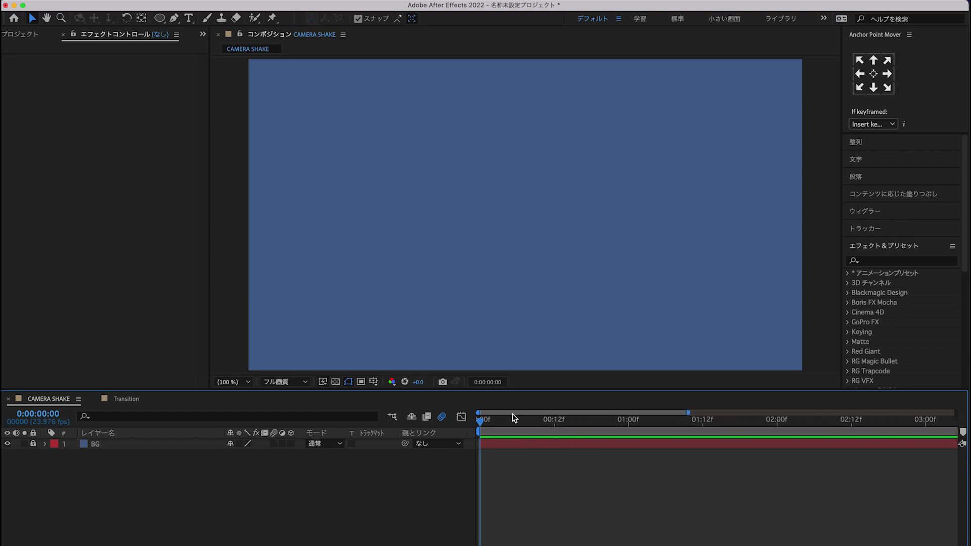
drag(502, 423, 630, 442)
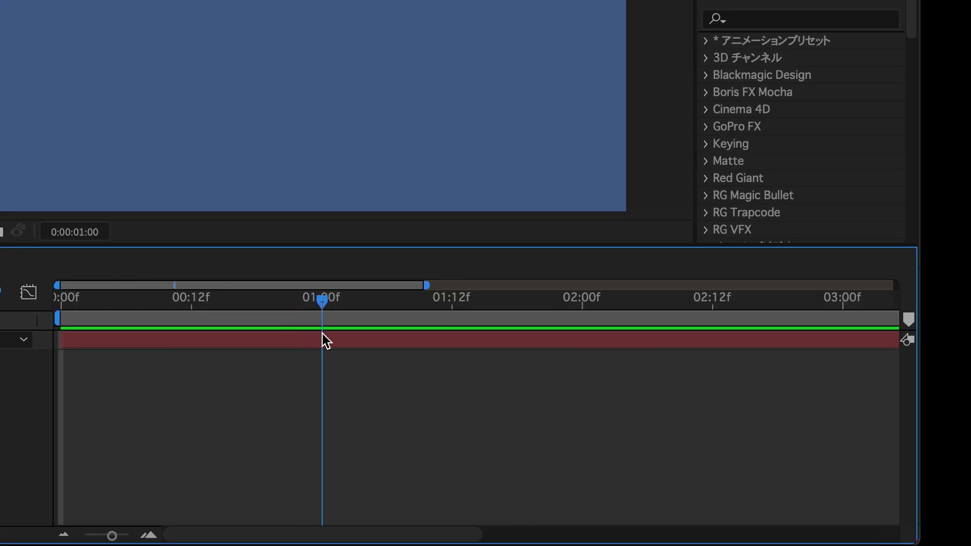
mouse_move(324, 334)
mouse_down()
mouse_move(249, 336)
mouse_move(317, 337)
mouse_up()
mouse_move(322, 344)
mouse_down()
mouse_move(249, 336)
mouse_move(329, 342)
mouse_up()
mouse_move(328, 341)
mouse_down()
mouse_move(249, 336)
mouse_move(321, 340)
mouse_up()
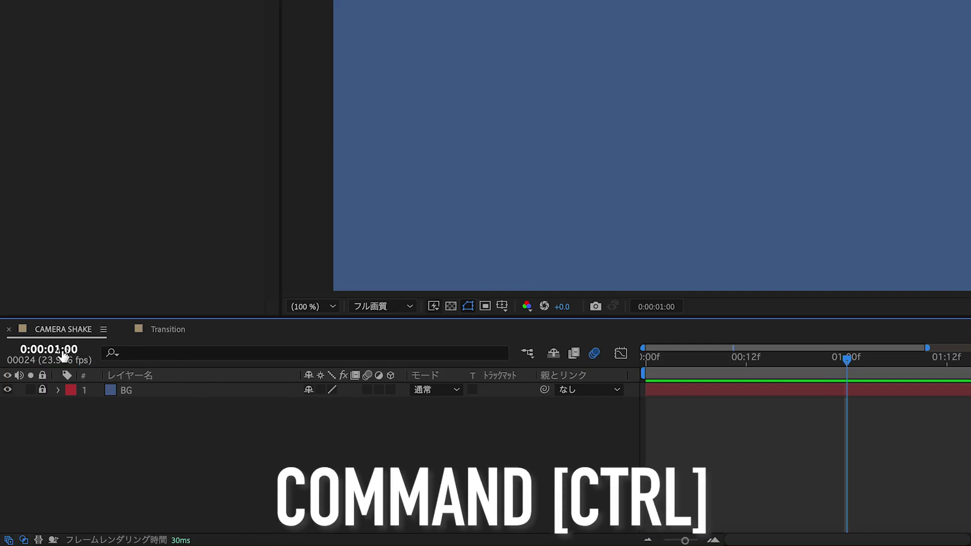
Step: Switch the time display to frames and back to timecode, zoom the timeline, and open Composition Settings
ctrl+click(62, 356)
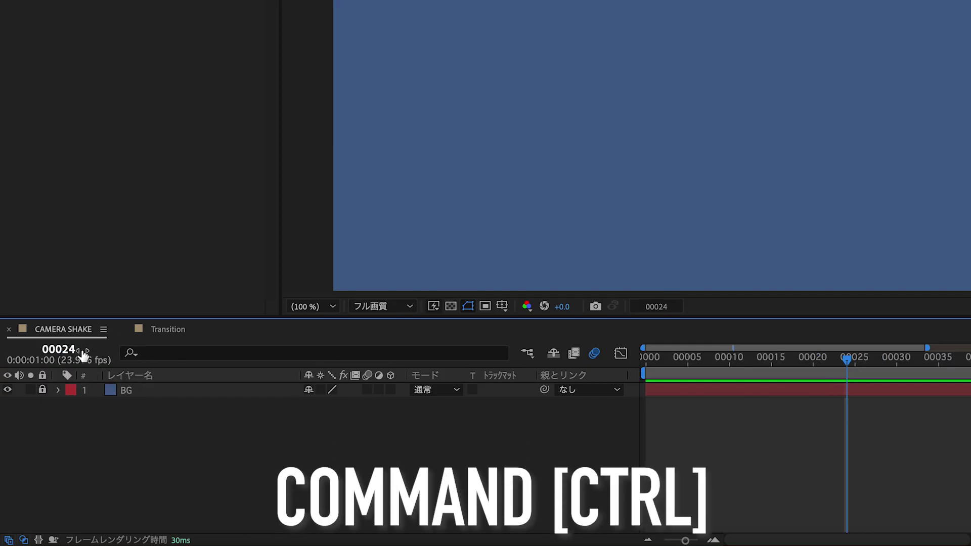
drag(810, 367, 933, 375)
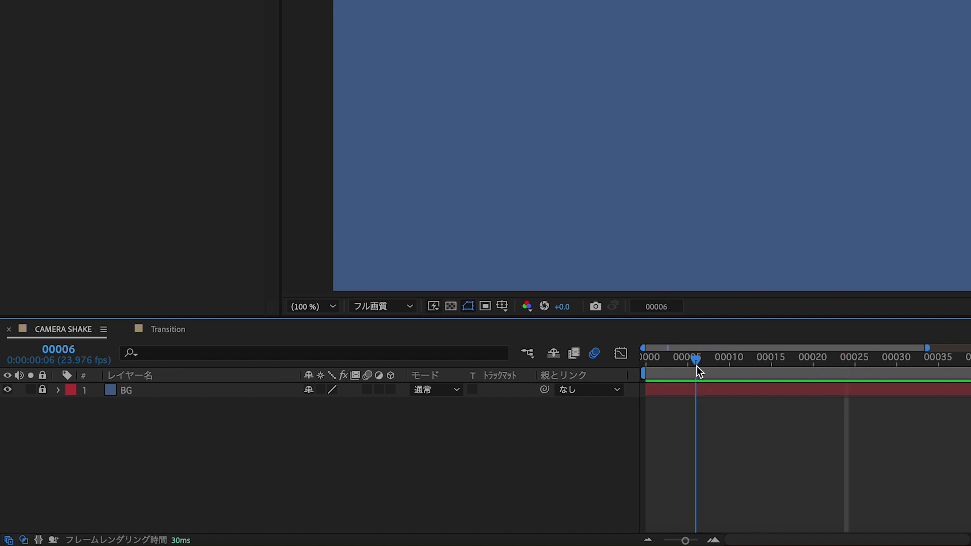
drag(933, 374, 805, 373)
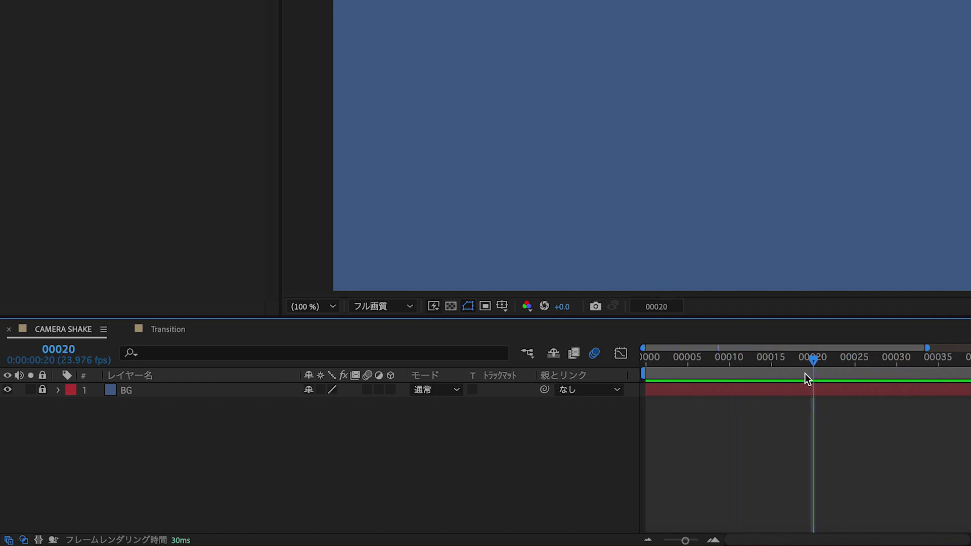
ctrl+click(59, 352)
drag(812, 372, 844, 378)
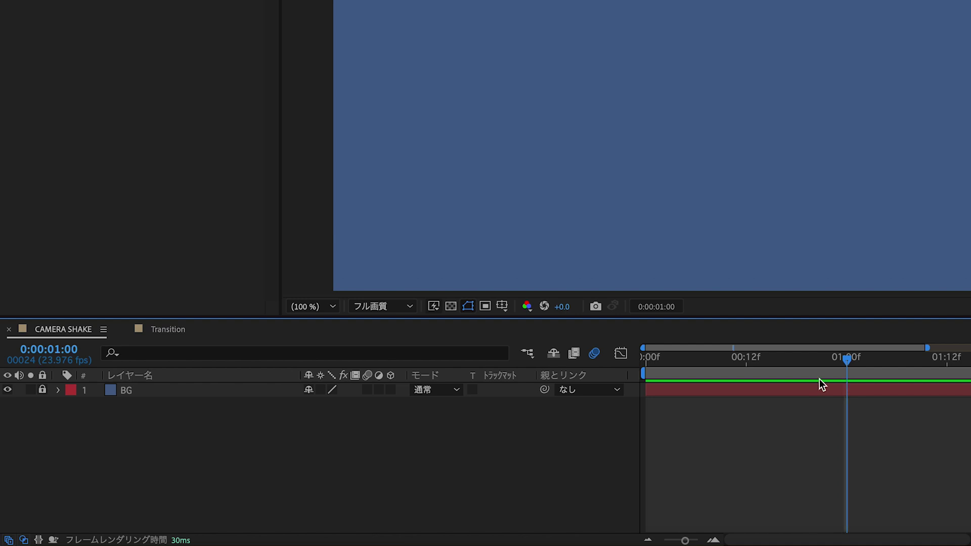
key(equal)
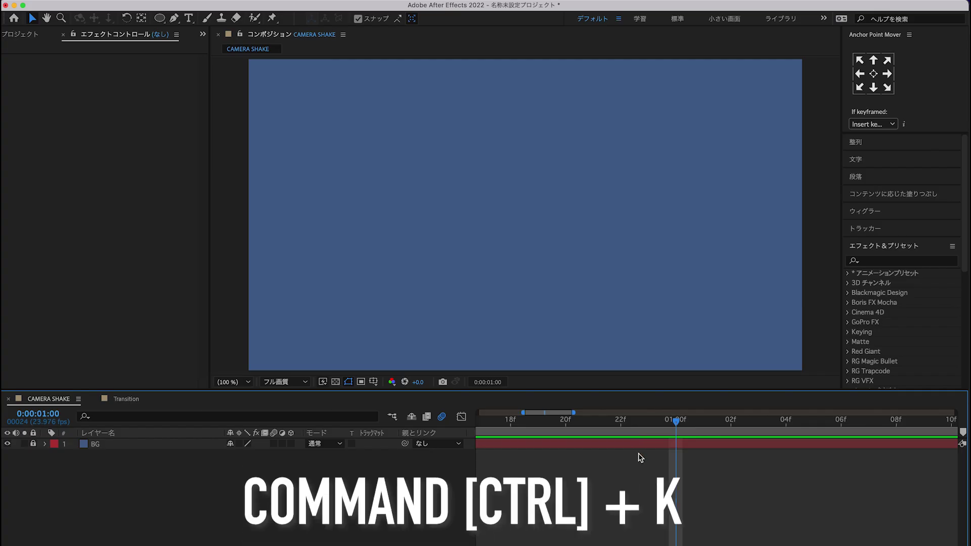
key(ctrl+k)
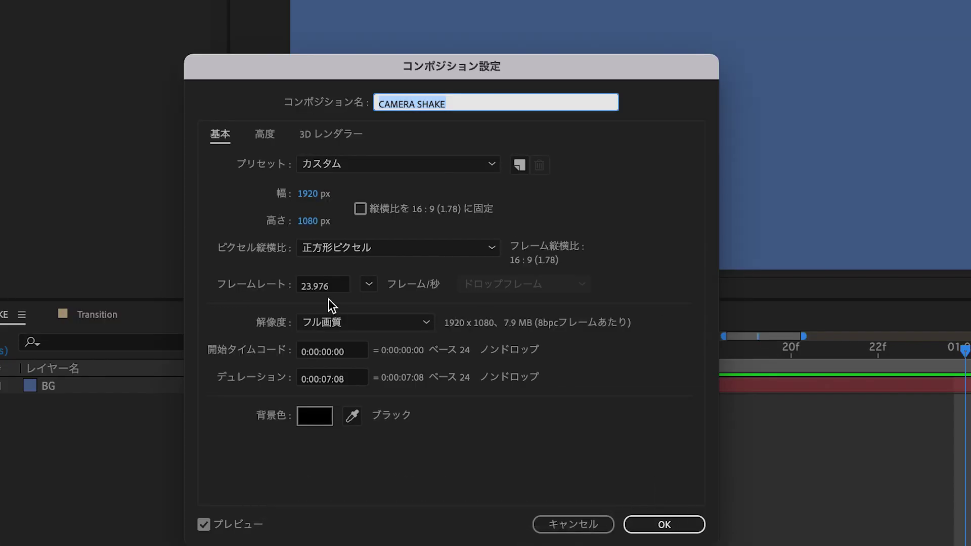
click(369, 283)
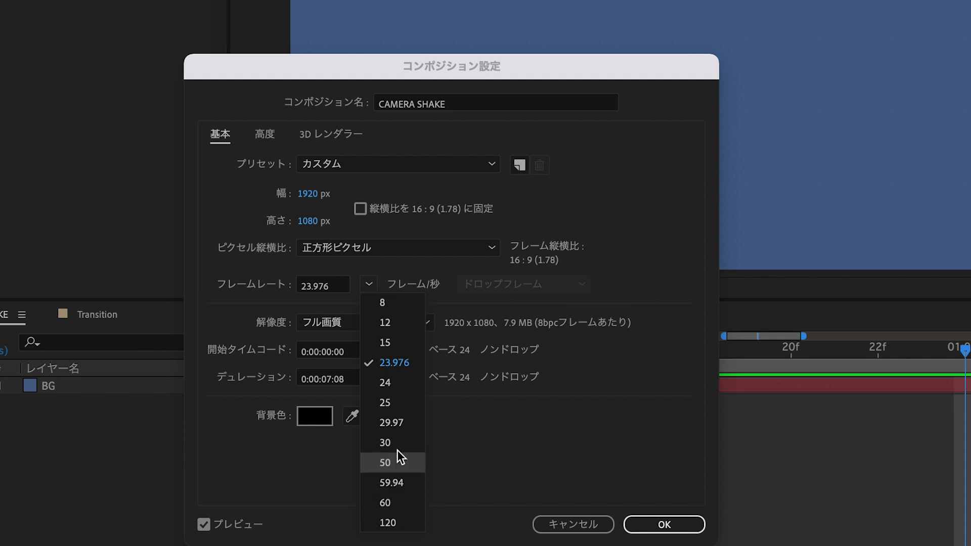
click(394, 344)
click(664, 525)
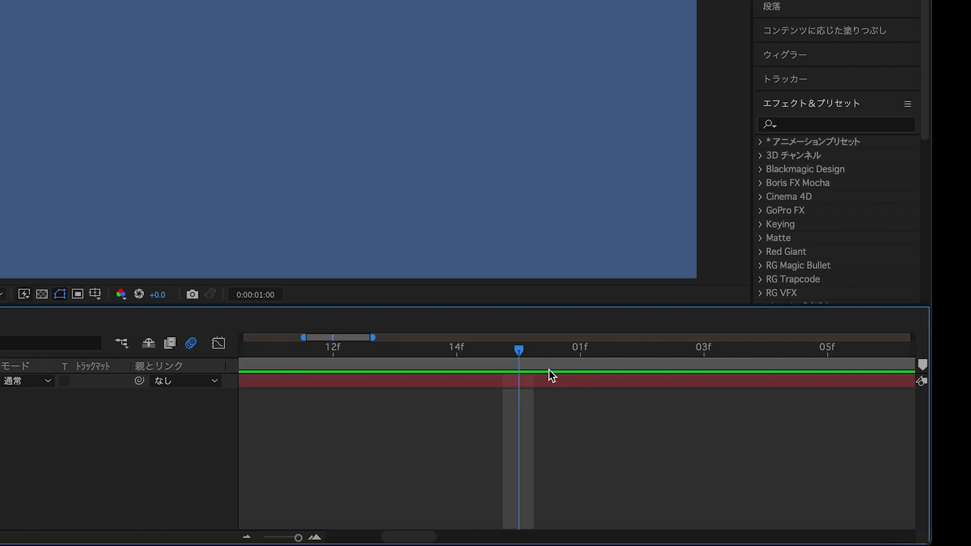
drag(484, 358, 487, 365)
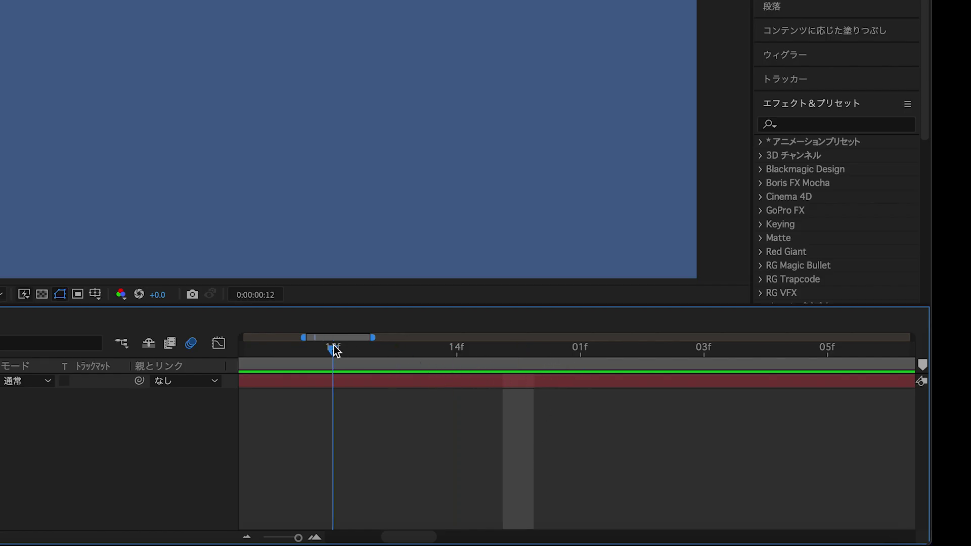
drag(487, 365, 533, 363)
key(minus)
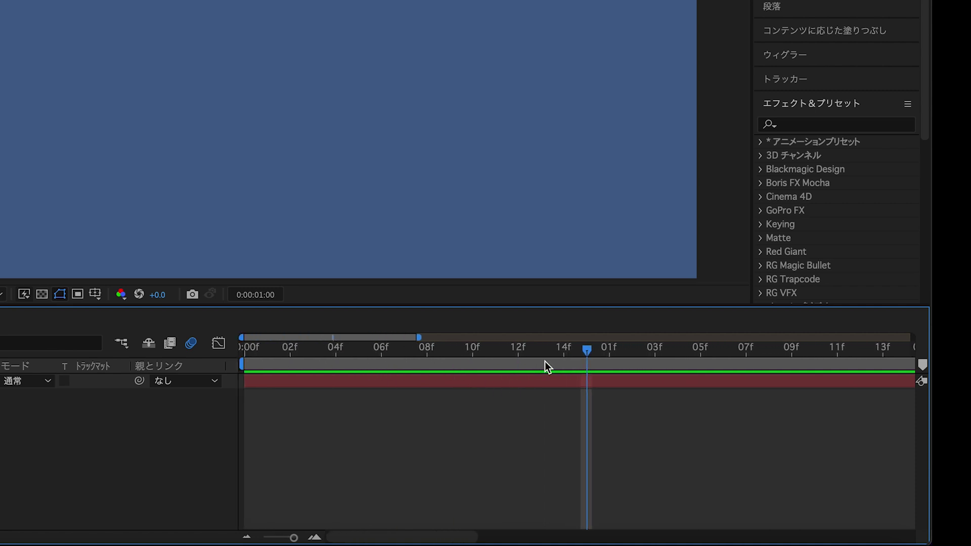
drag(581, 350, 433, 383)
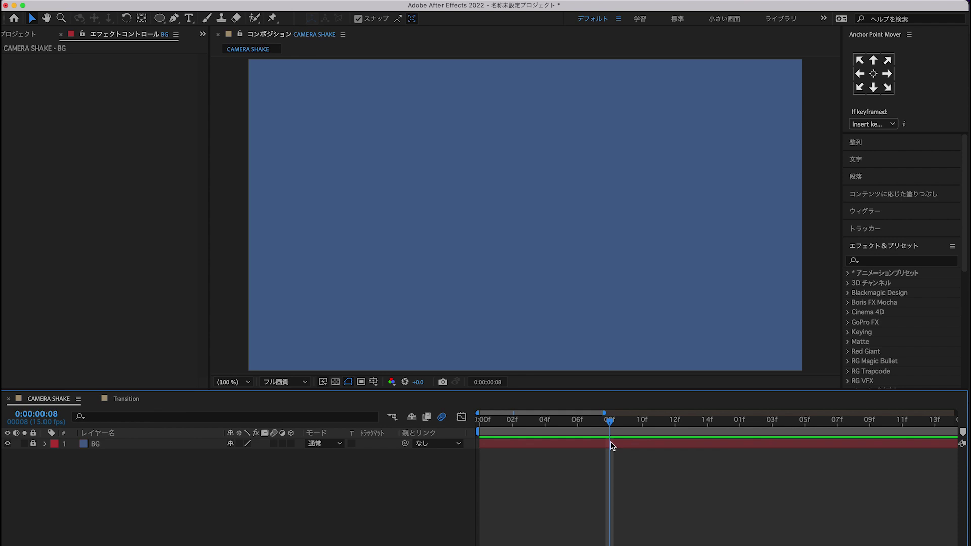
key(super+k)
click(299, 380)
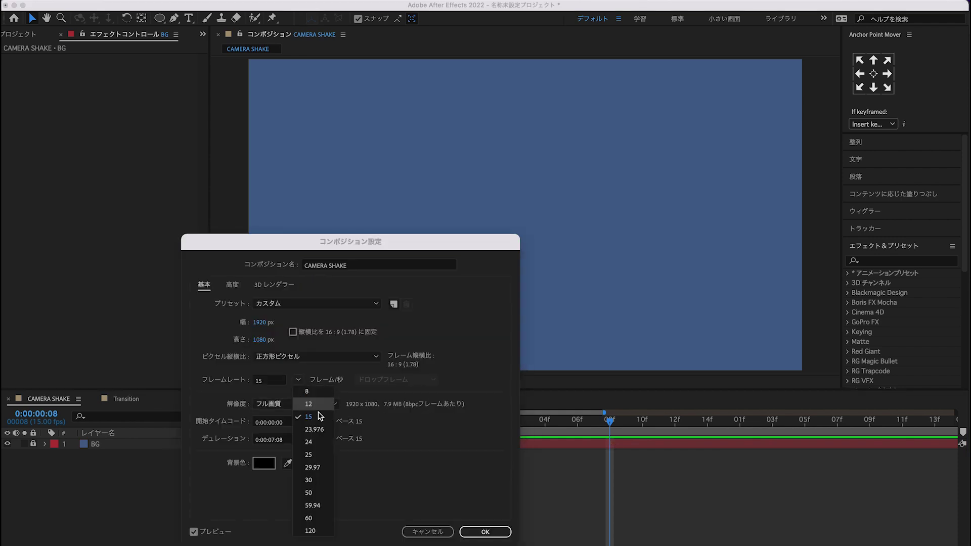
click(315, 430)
click(483, 531)
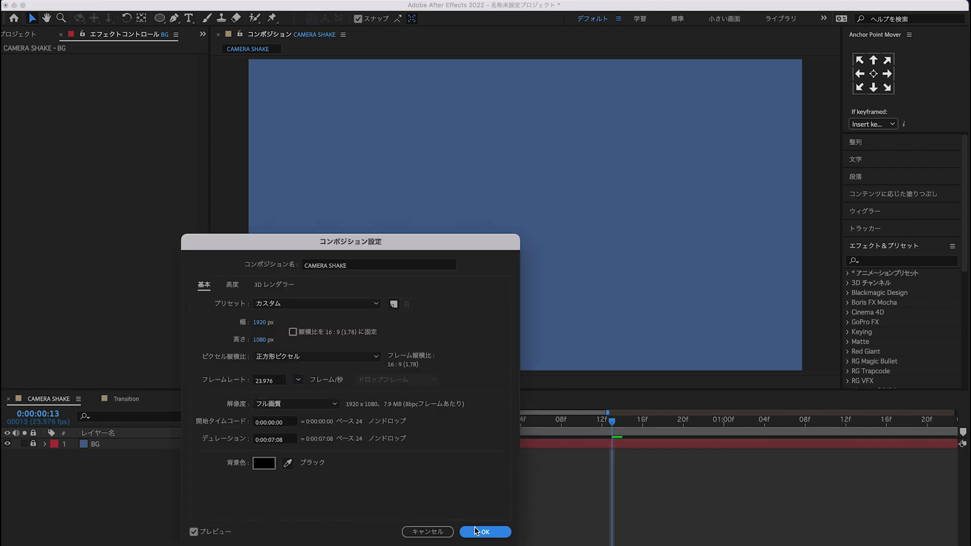
click(160, 20)
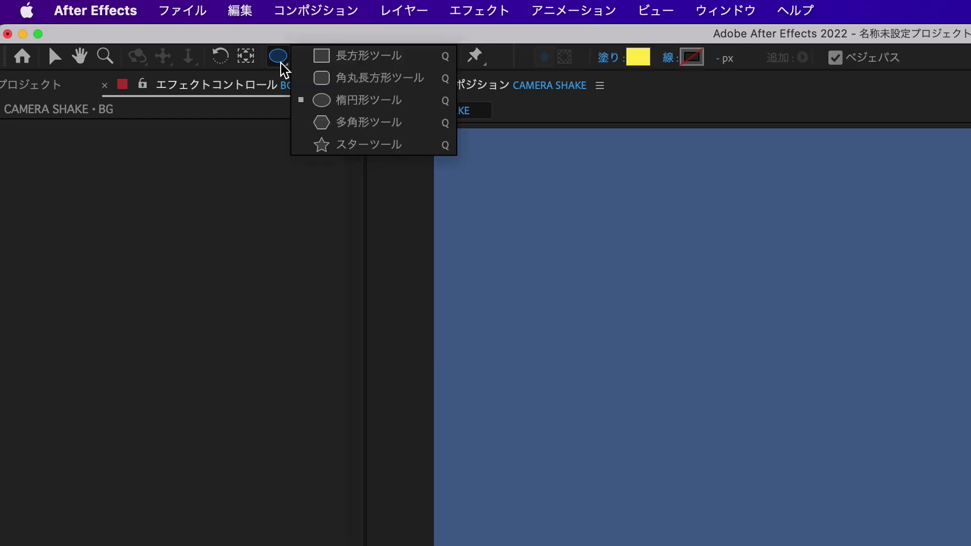
Step: Add a full-composition ellipse shape layer with a yellow fill
click(348, 102)
double_click(278, 56)
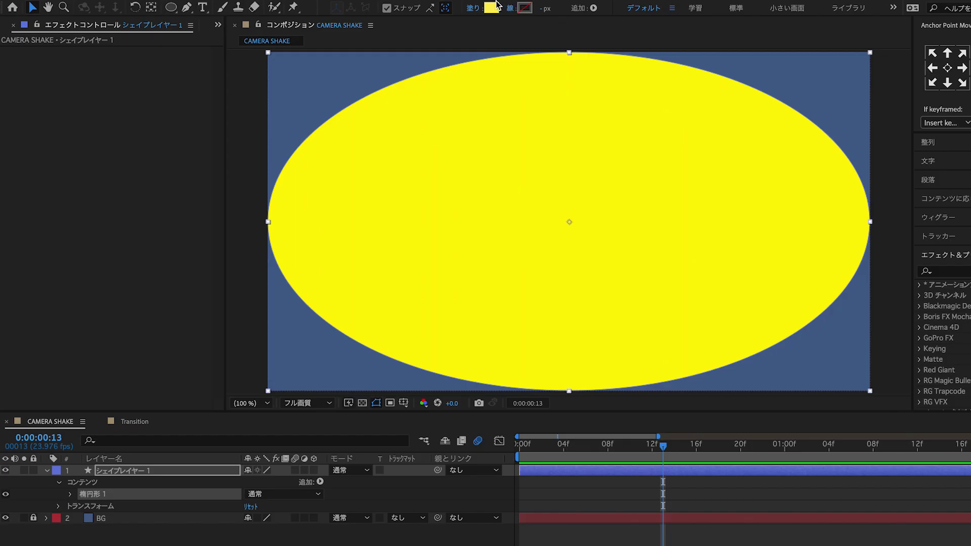
click(491, 8)
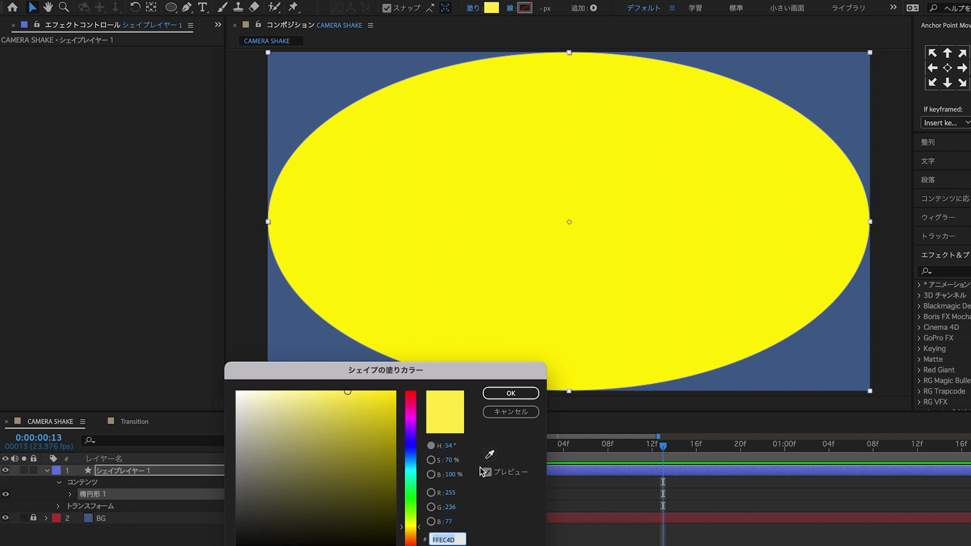
click(511, 393)
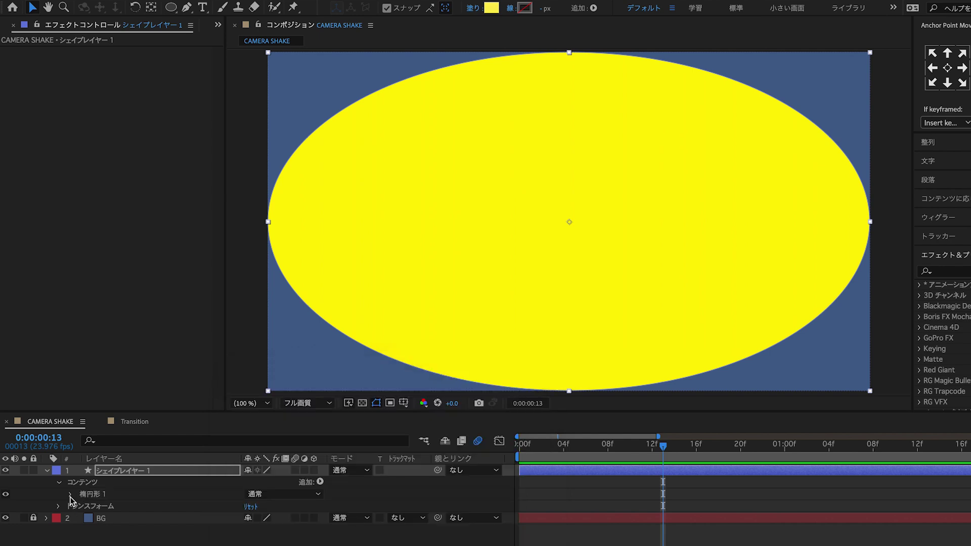
Step: Set the Ellipse Path size to 100 × 100 pixels and collapse the layer's contents
click(70, 495)
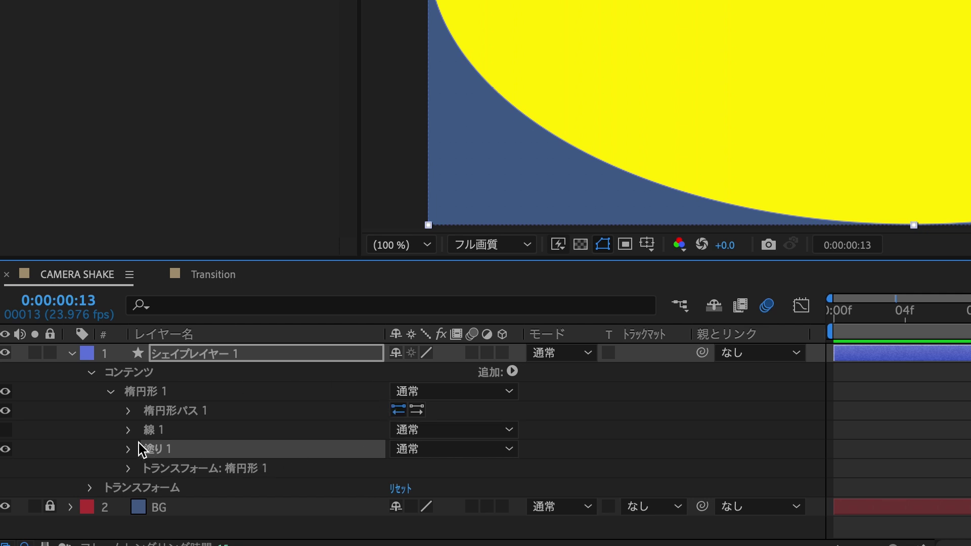
click(128, 411)
click(396, 445)
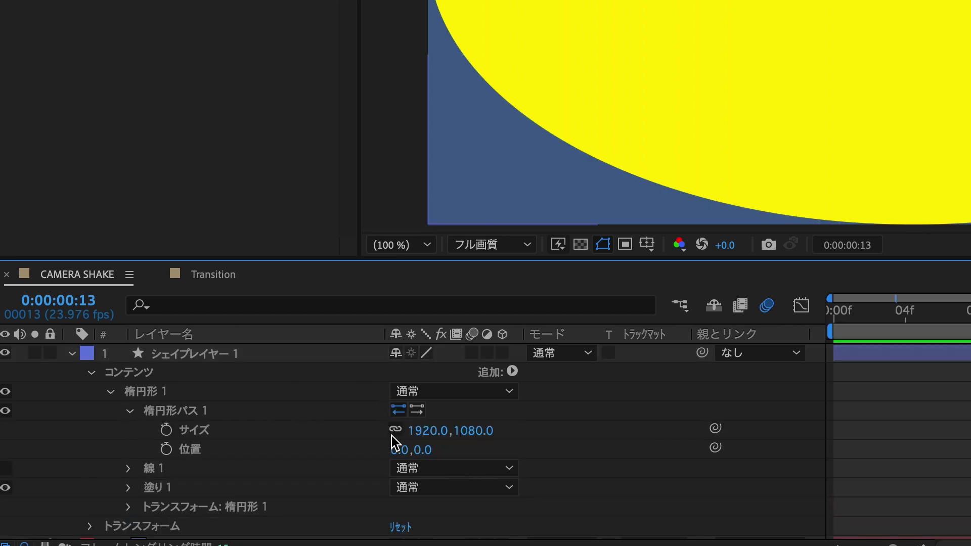
click(435, 432)
text(100)
key(Tab)
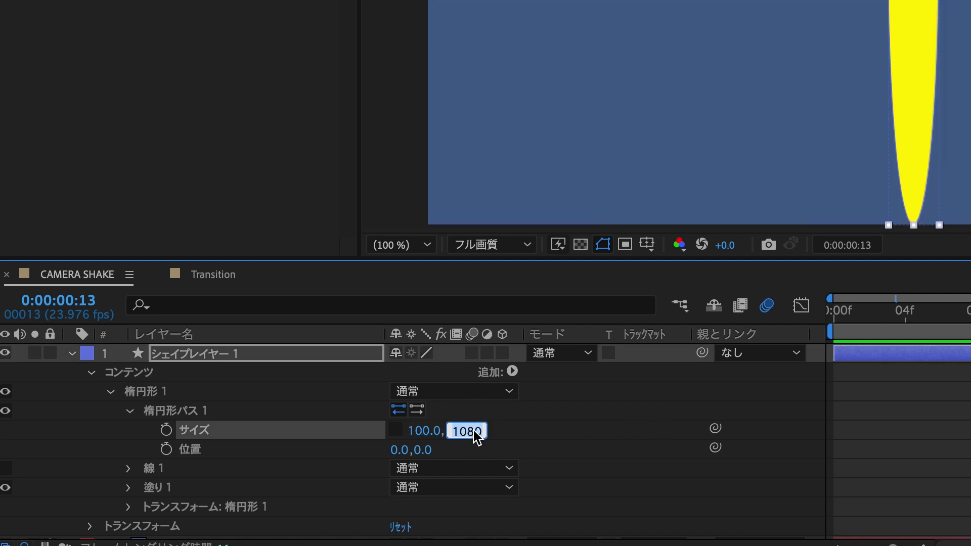
text(100)
key(Return)
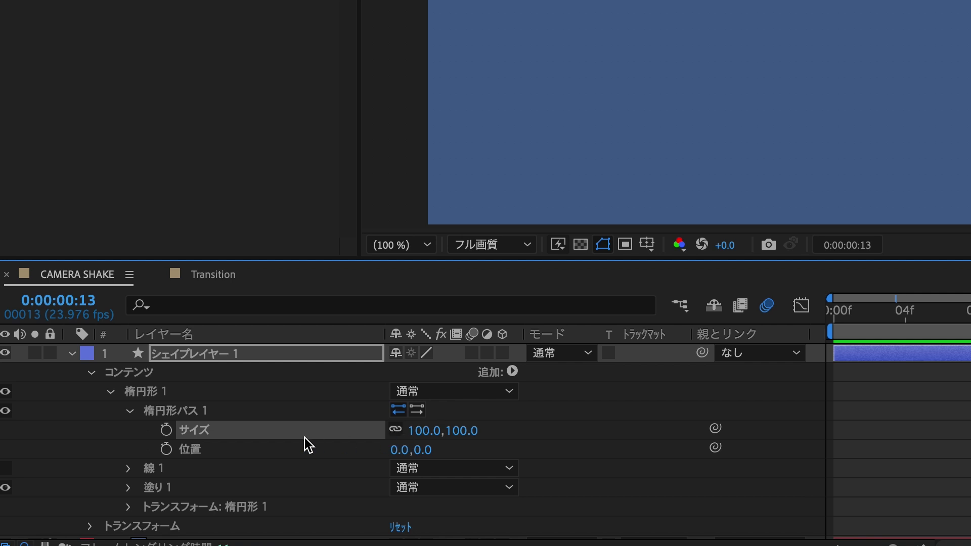
click(395, 431)
drag(420, 431, 470, 430)
drag(329, 471, 393, 467)
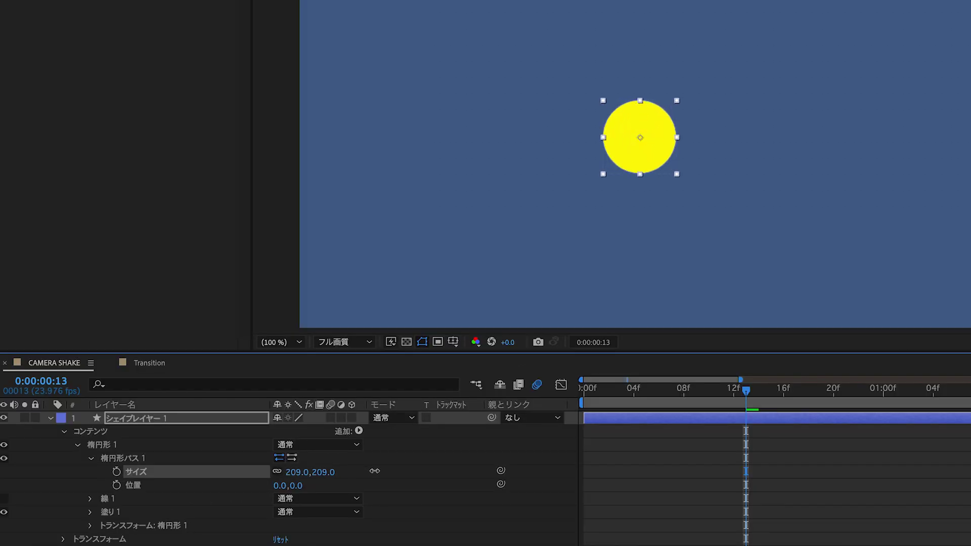
key(ctrl+z)
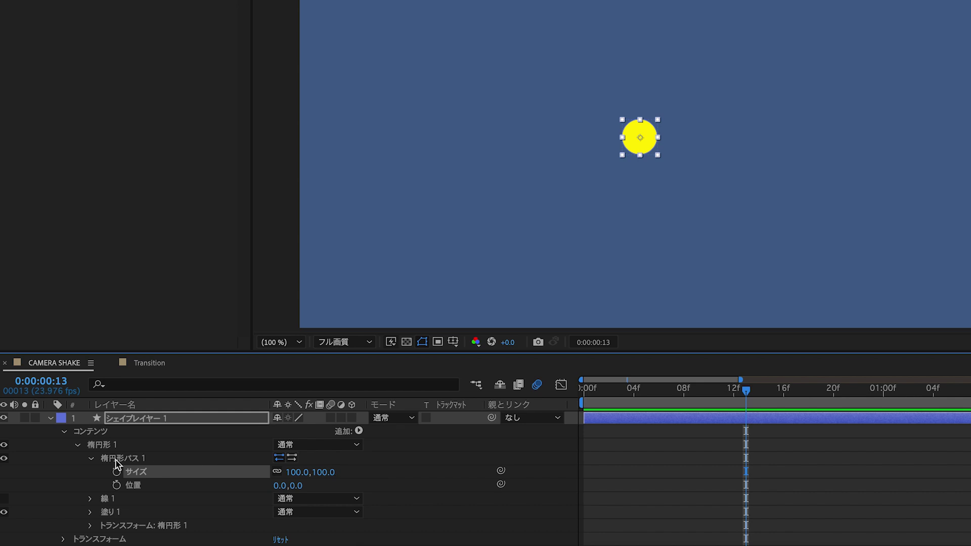
click(50, 419)
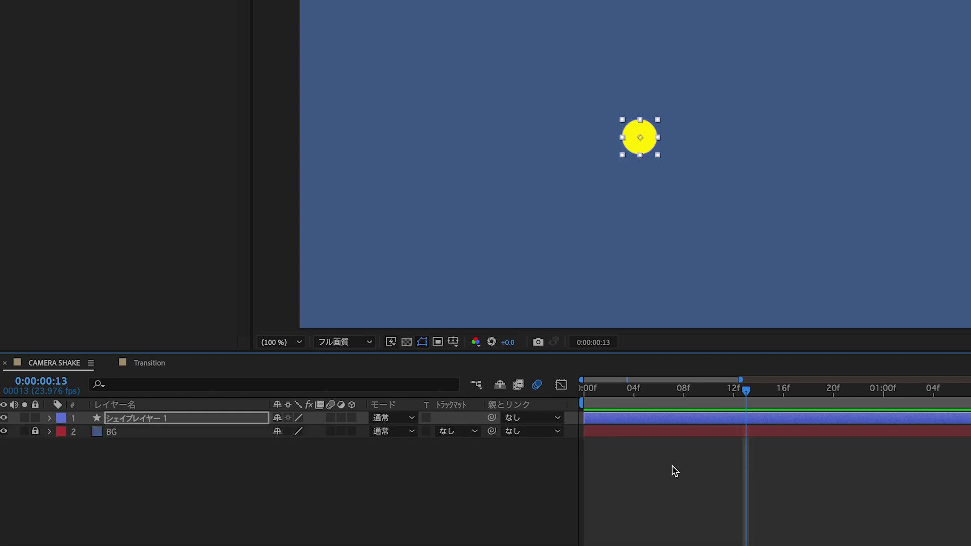
Step: Reveal the circle's Position, return to the start, and overlay a proportional grid on the comp
key(p)
drag(660, 404, 575, 407)
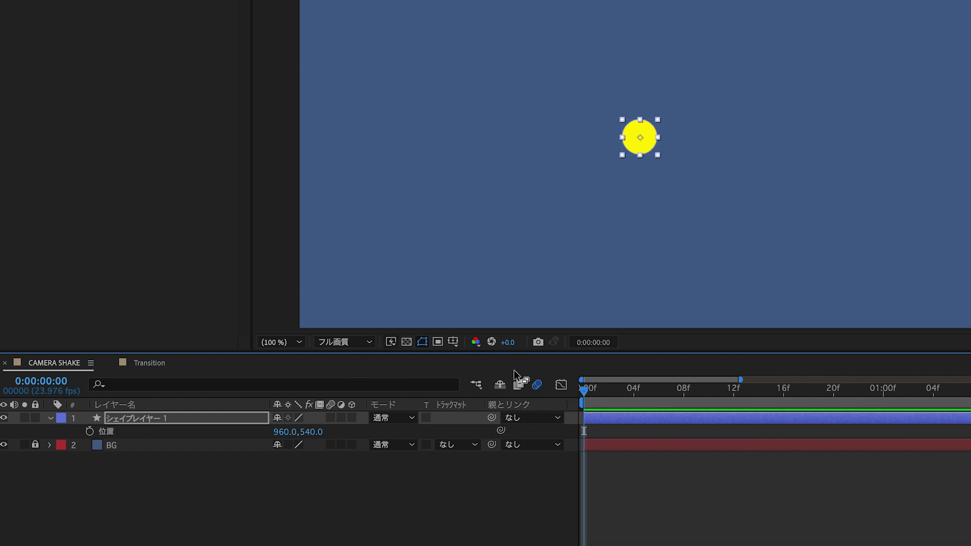
click(453, 342)
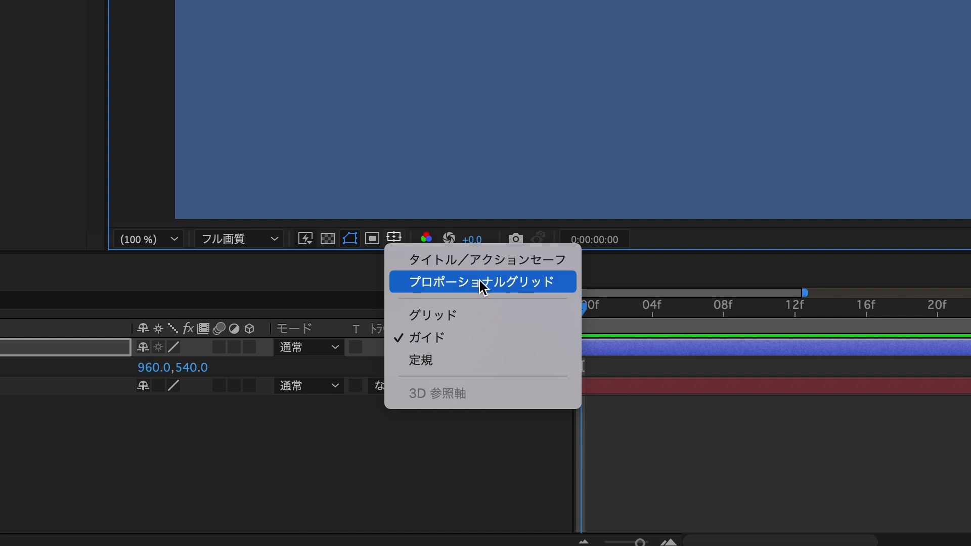
click(543, 284)
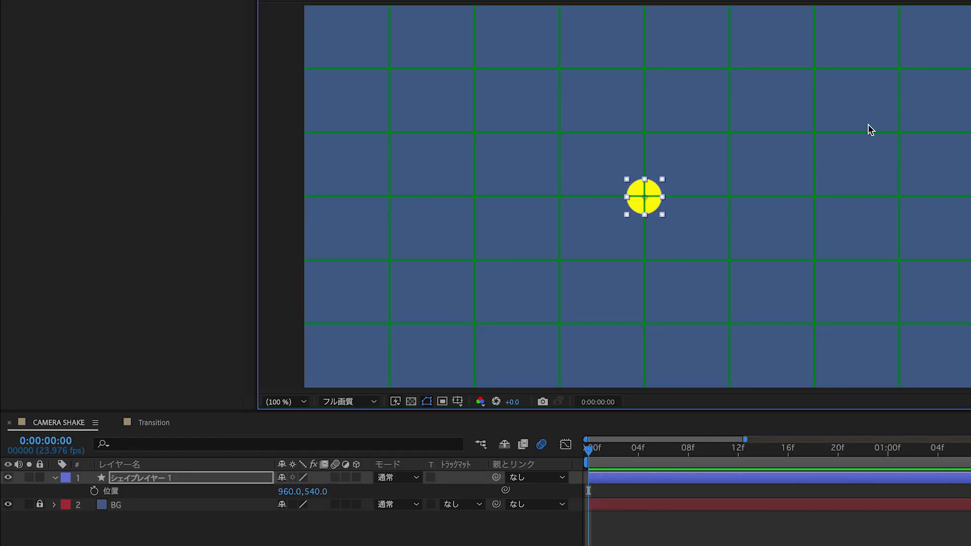
click(178, 484)
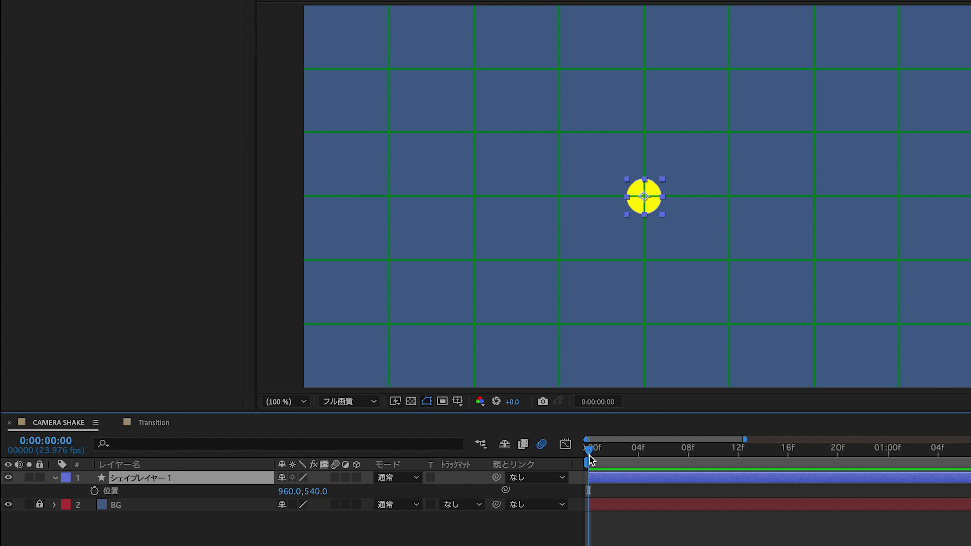
Step: Keyframe Position at 1:00 (960,540) and move the circle off-screen left to X -110 at frame 0
key(p)
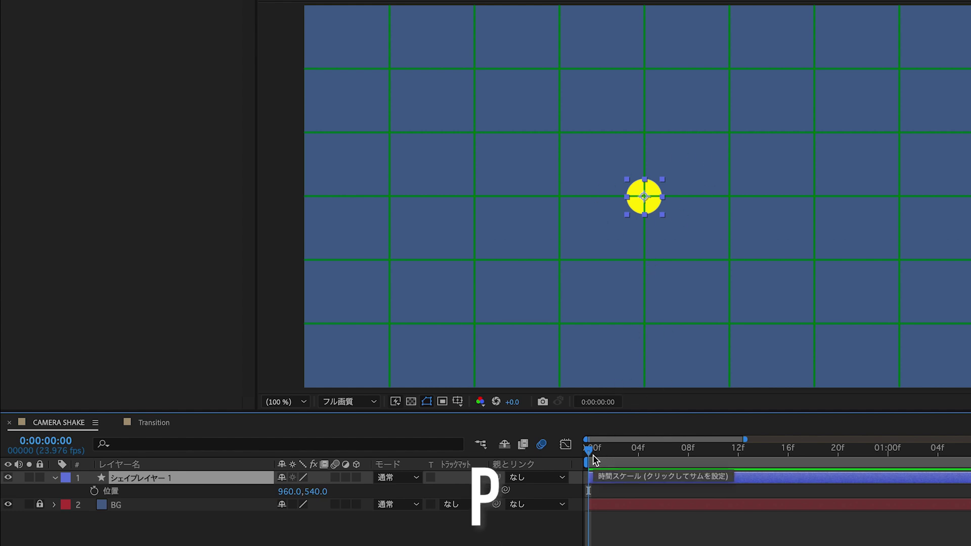
drag(595, 458, 892, 472)
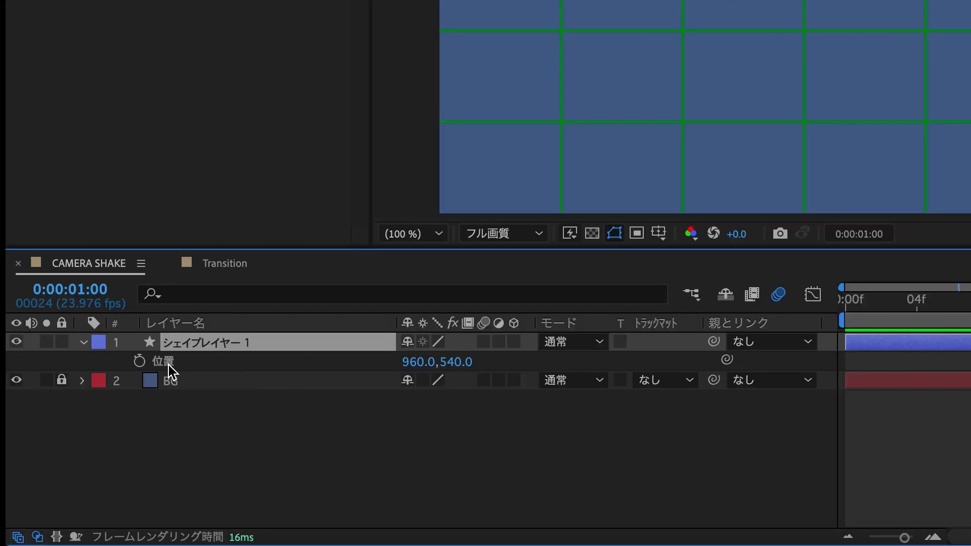
click(94, 491)
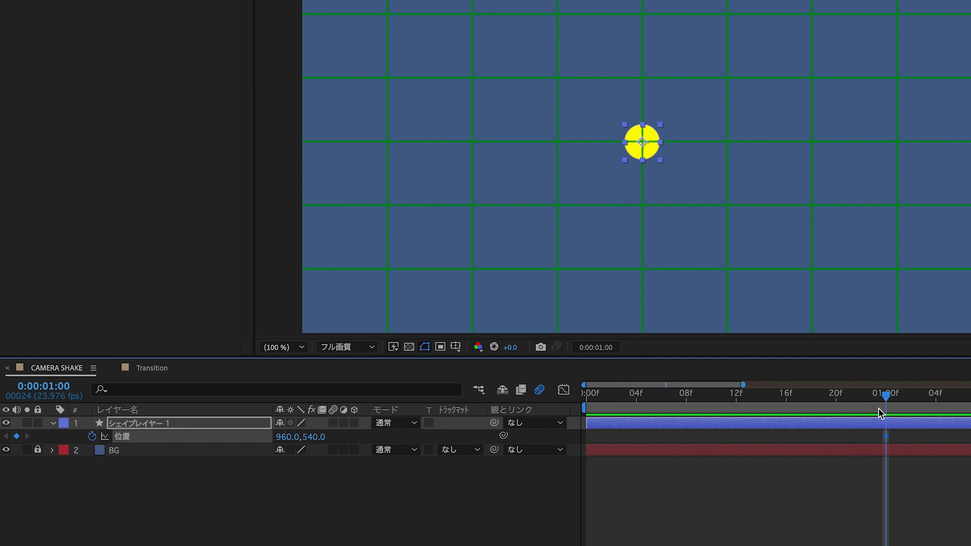
drag(886, 406, 584, 416)
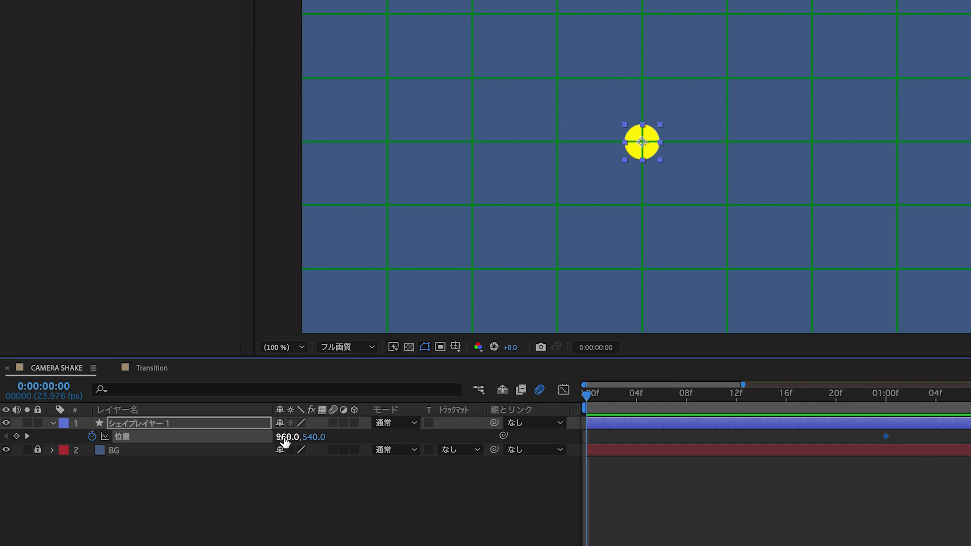
drag(283, 437, 207, 441)
Step: Preview the slide-in, then push the circle right of centre to about X 1606 at 12f
key(space)
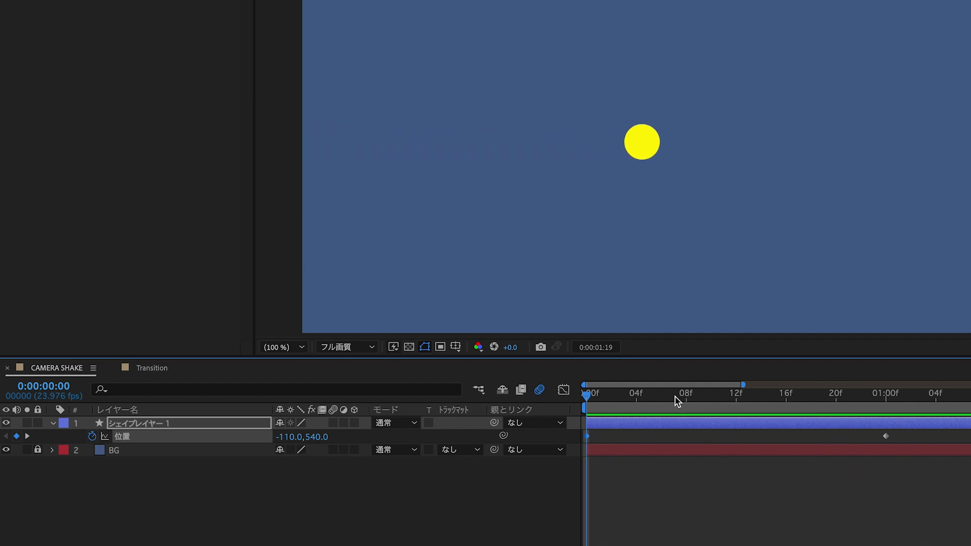
key(space)
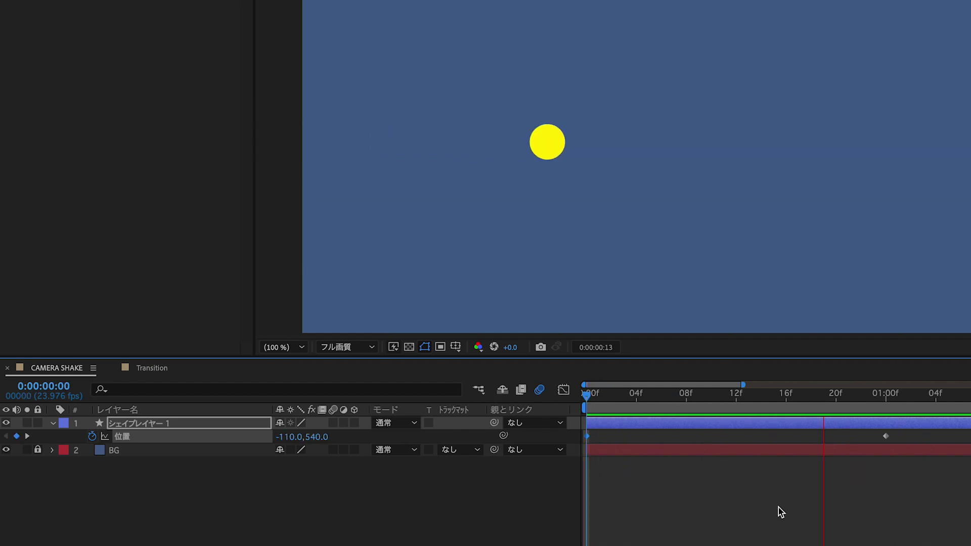
drag(749, 398, 556, 400)
key(space)
key(space)
mouse_move(815, 409)
mouse_down()
mouse_move(887, 407)
mouse_move(739, 405)
mouse_up()
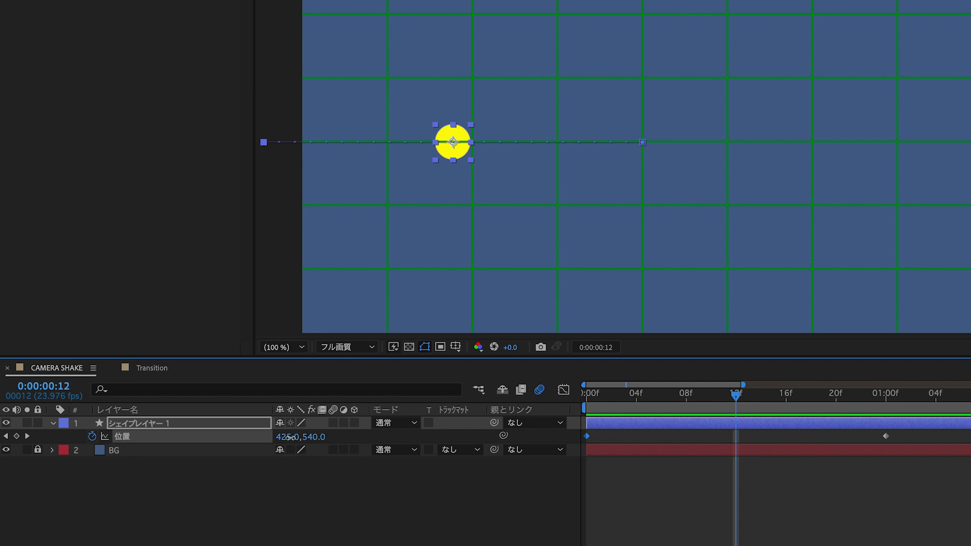
mouse_move(290, 437)
mouse_down()
mouse_move(354, 438)
mouse_move(308, 437)
mouse_up()
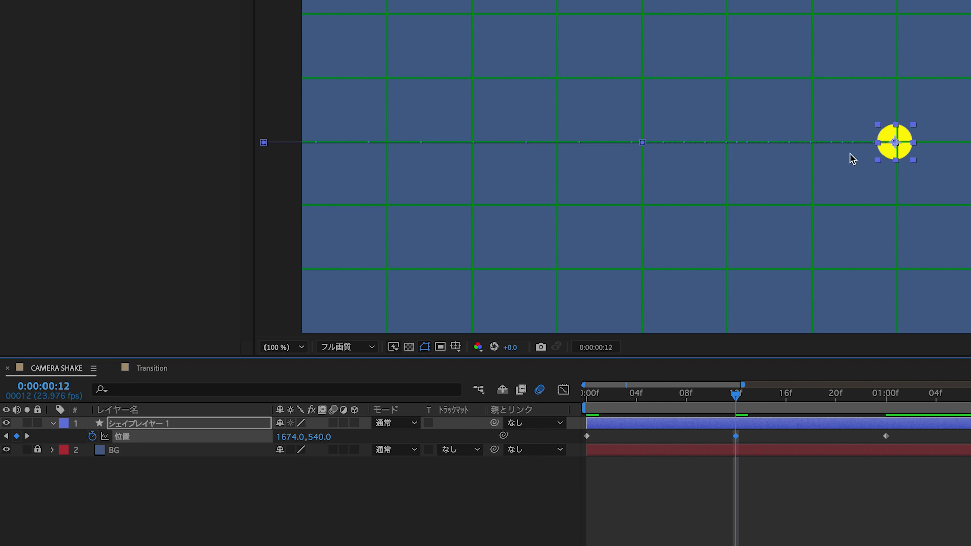
Step: Preview the motion, then swing the circle left to X 477 at 18f
drag(736, 393, 581, 399)
key(space)
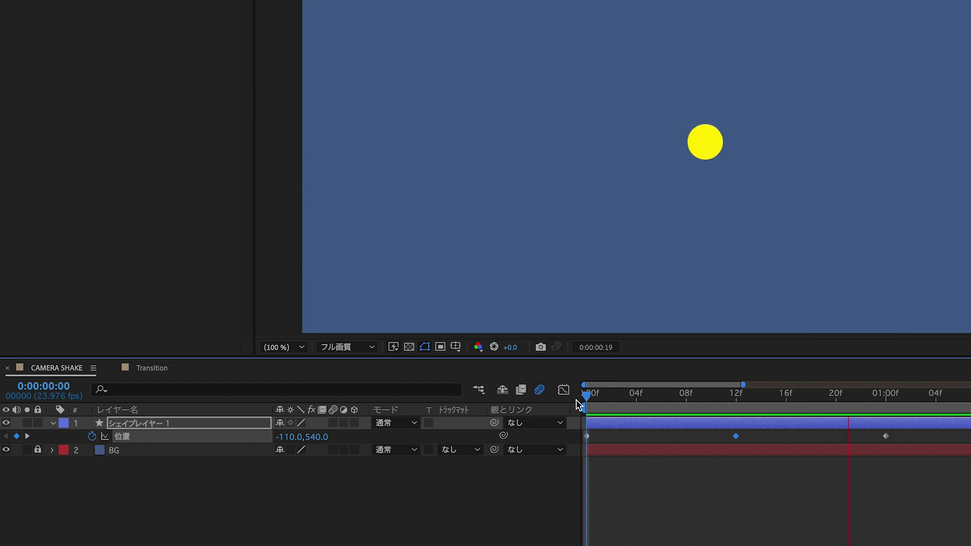
key(space)
key(space)
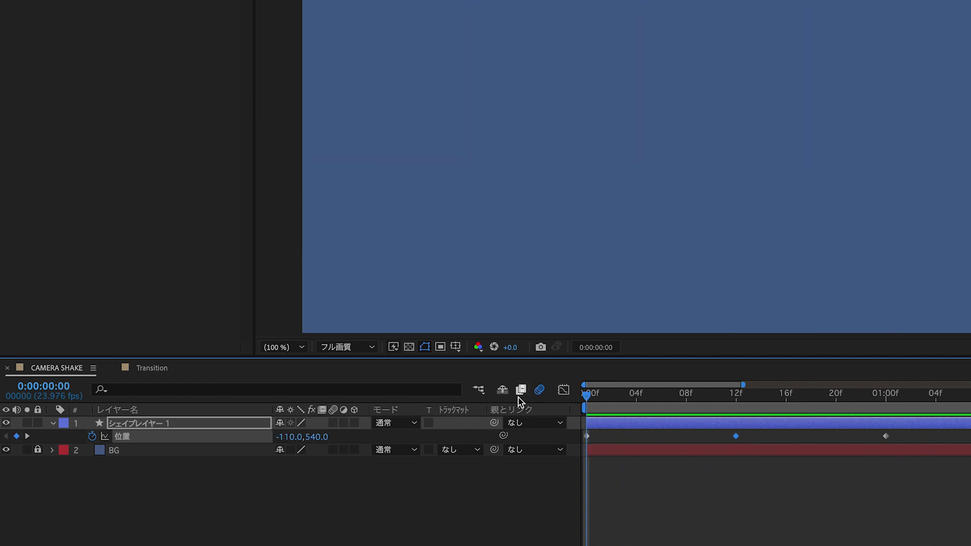
key(space)
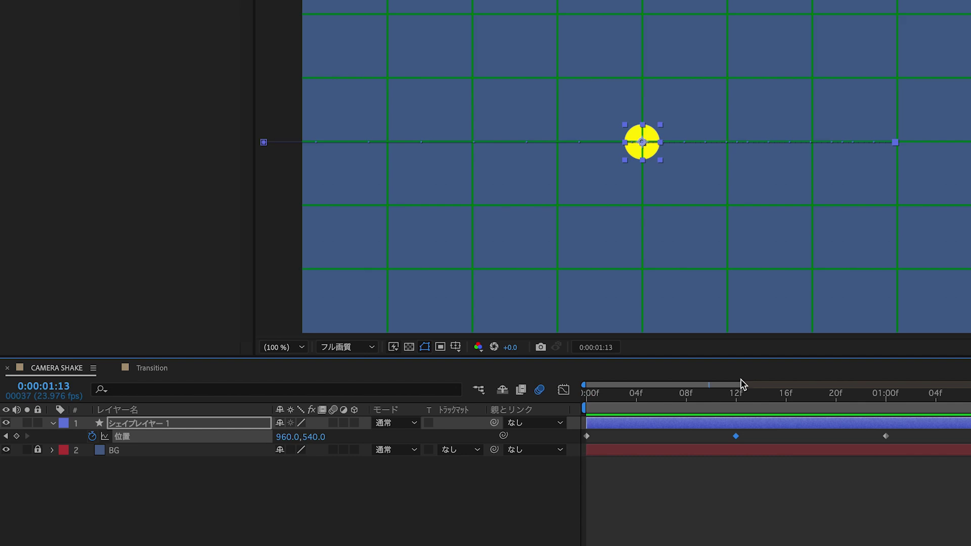
drag(693, 399, 738, 404)
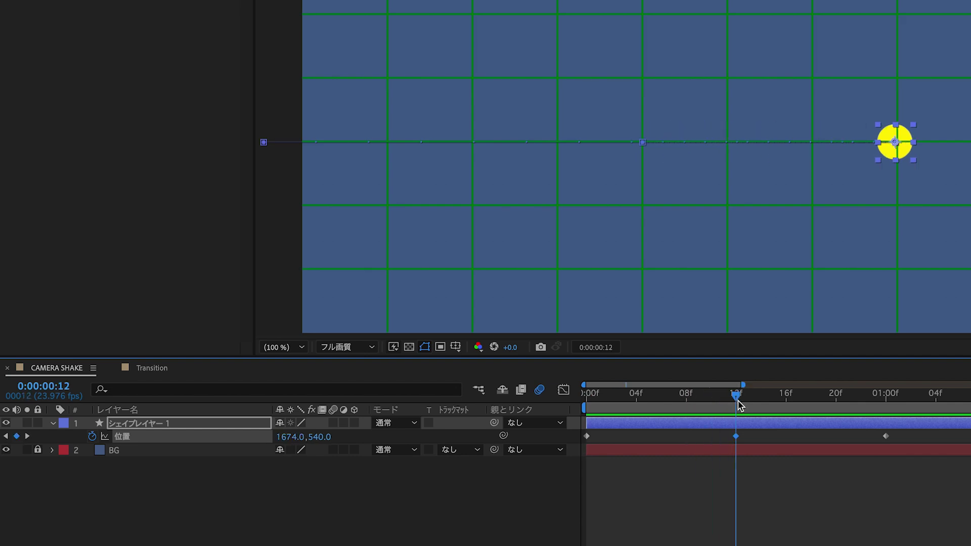
click(810, 399)
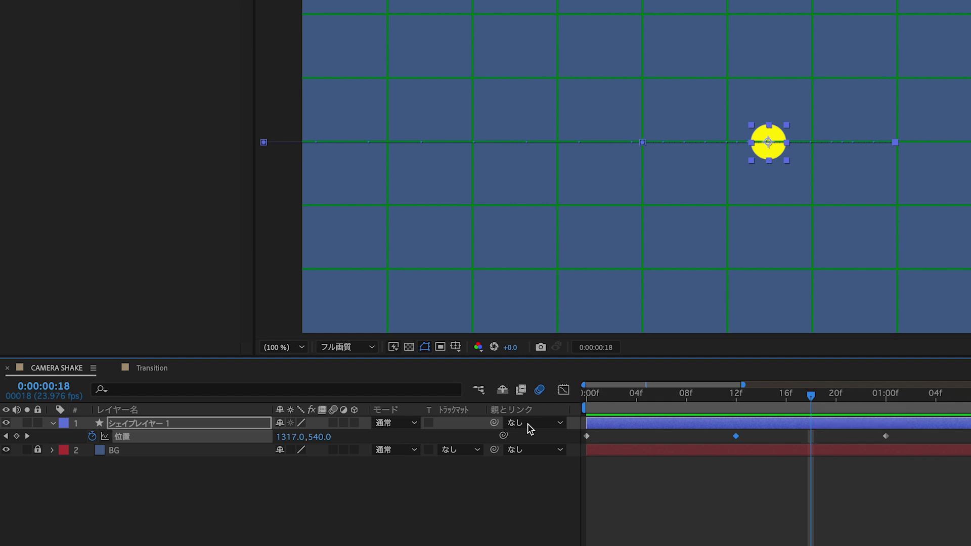
drag(293, 442, 234, 443)
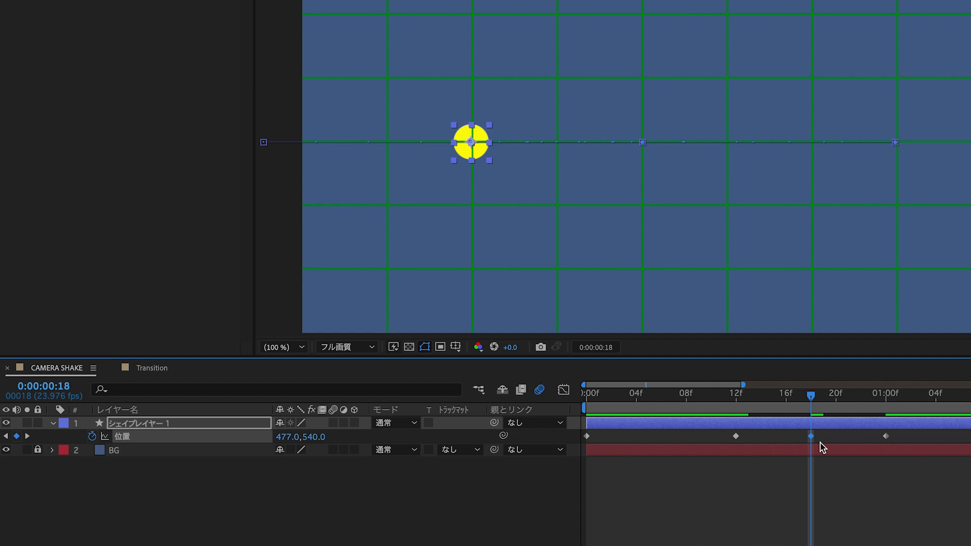
Step: Move the circle back right to about X 918 at 21f and shift the final keyframe to 23f
drag(729, 395, 529, 425)
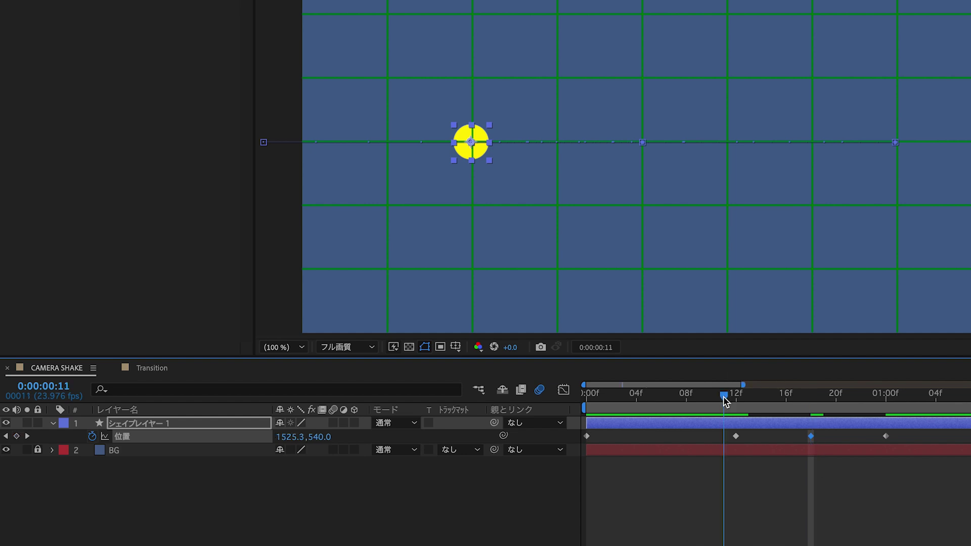
key(space)
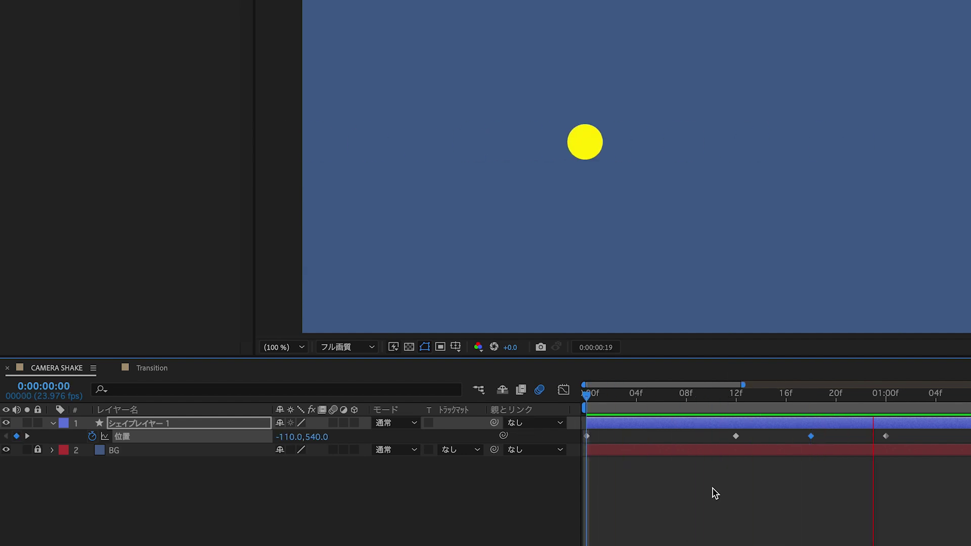
drag(737, 397, 849, 411)
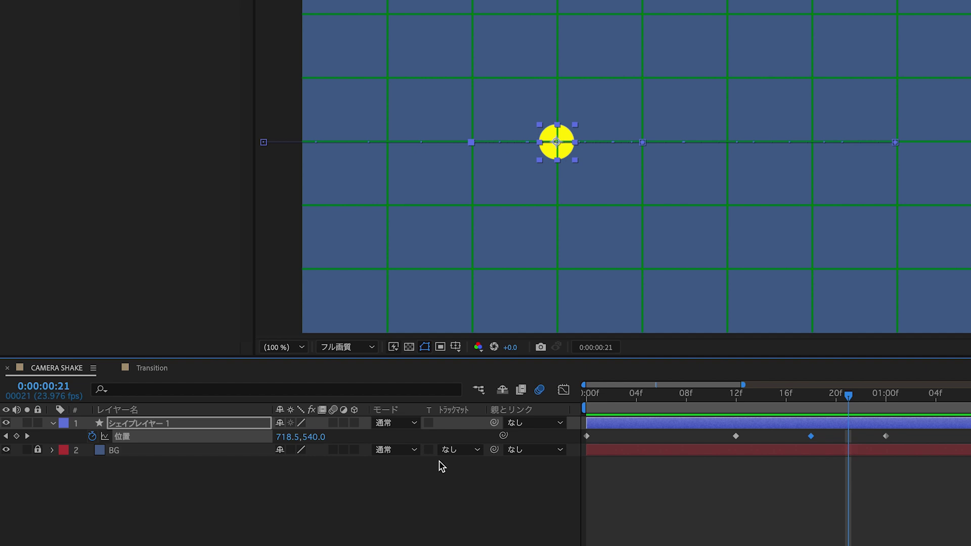
drag(287, 443, 456, 442)
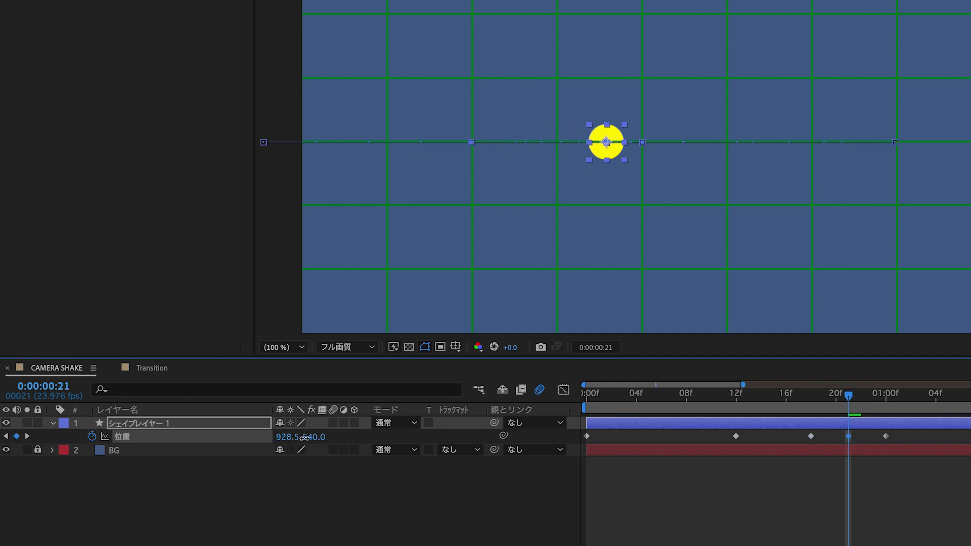
key(Left)
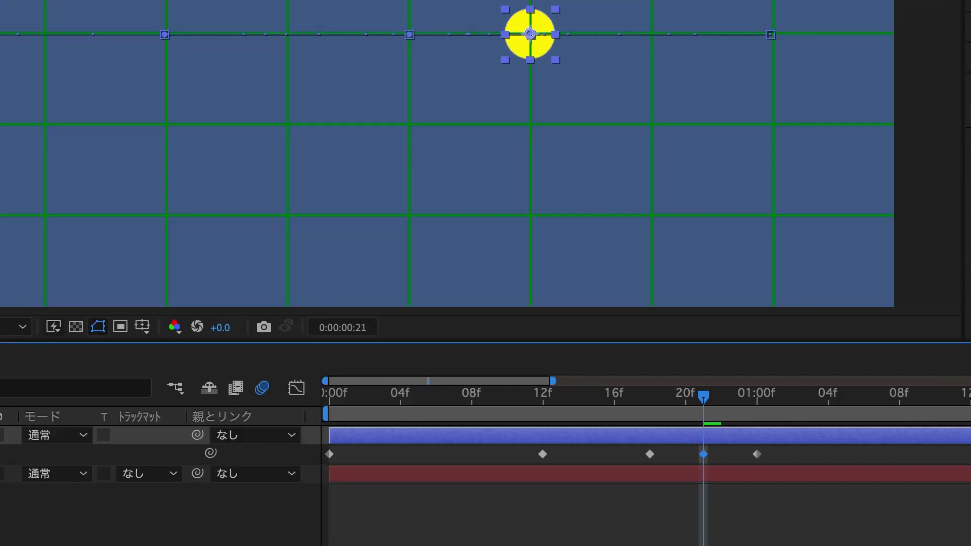
mouse_move(673, 408)
mouse_down()
mouse_move(713, 430)
mouse_move(755, 436)
mouse_move(740, 429)
mouse_move(748, 455)
mouse_up()
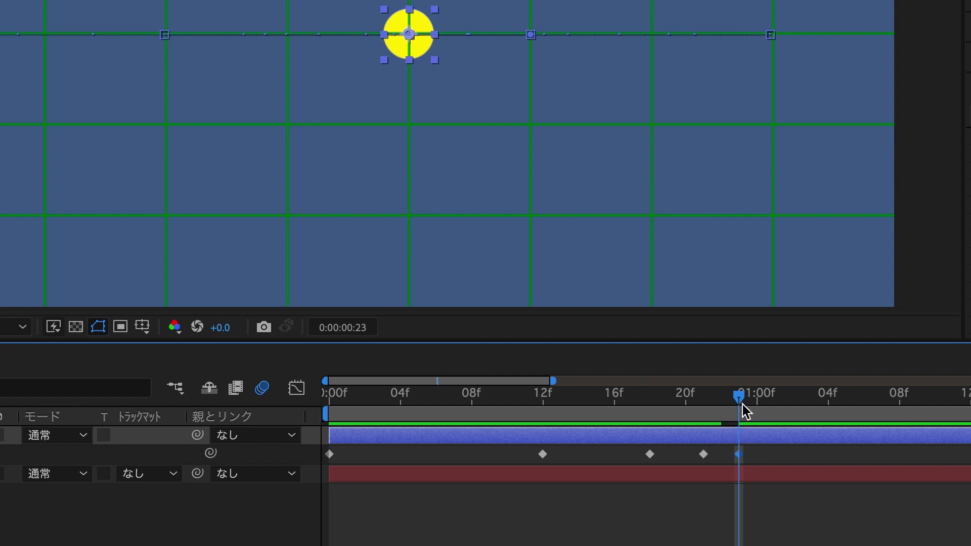
Step: Preview the shake from the start and marquee-select all five Position keyframes
drag(743, 404, 217, 445)
key(space)
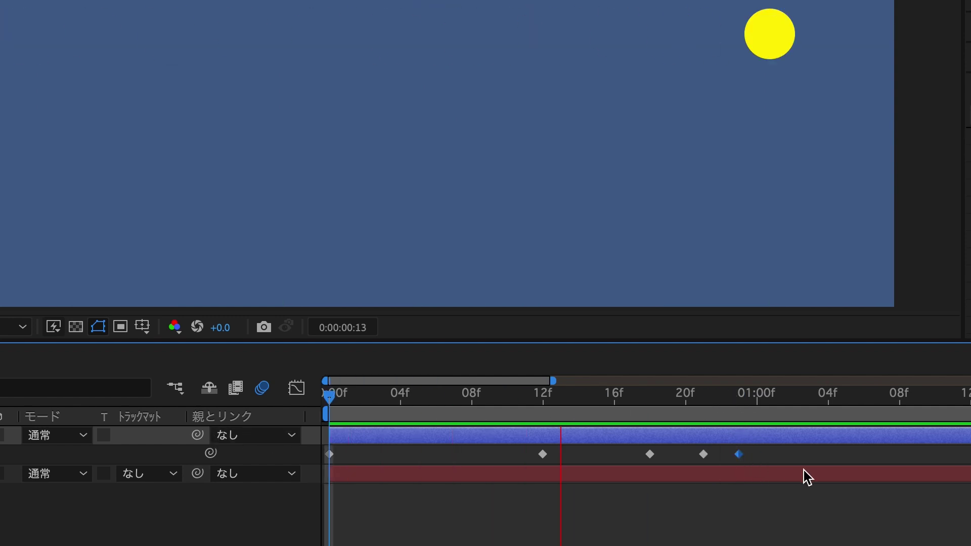
key(space)
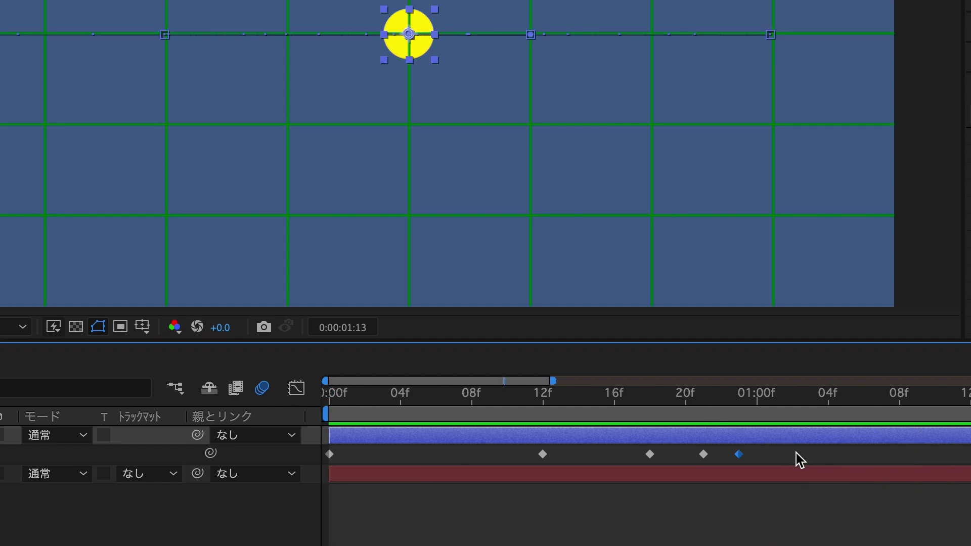
key(space)
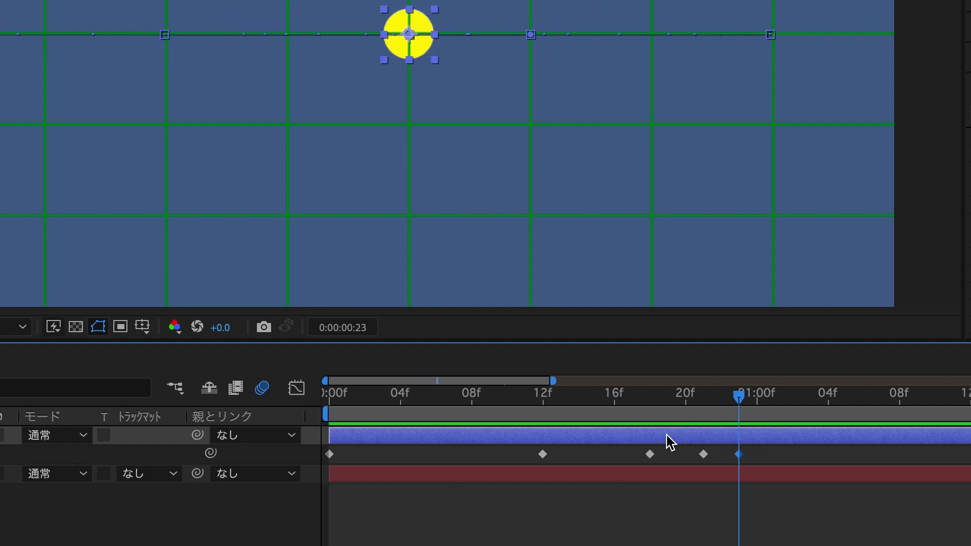
click(725, 467)
drag(778, 449, 302, 450)
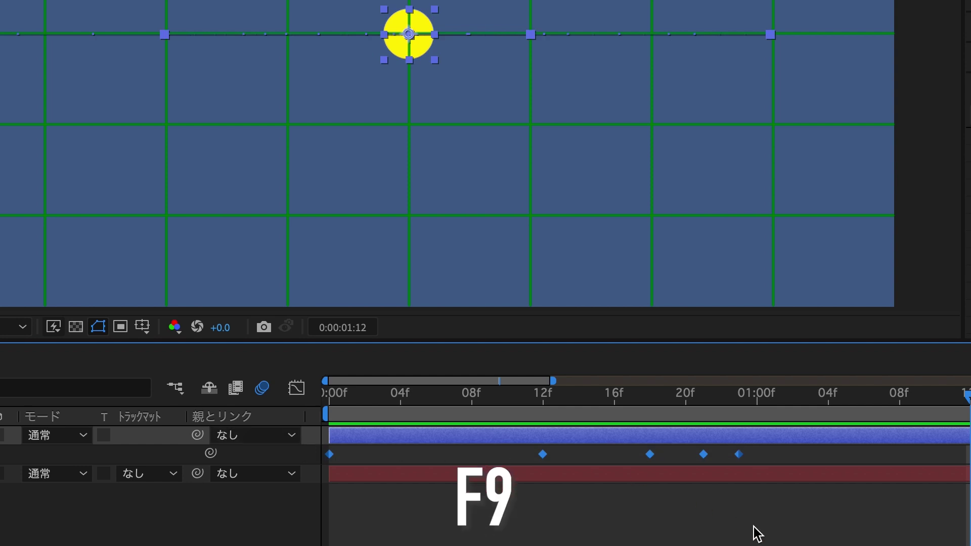
Step: Apply Easy Ease (F9) to the five selected Position keyframes and scrub the result
key(F9)
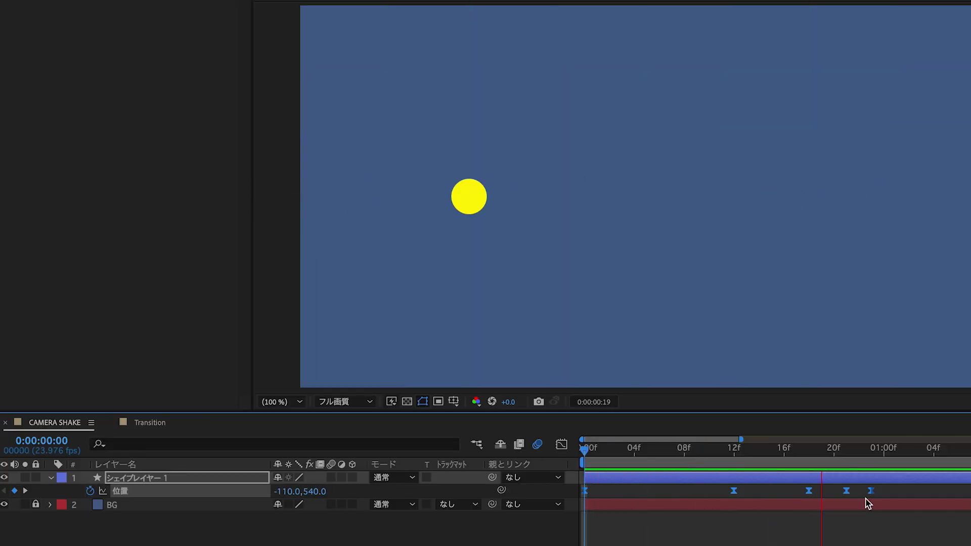
mouse_move(764, 461)
mouse_down()
mouse_move(595, 463)
mouse_move(754, 487)
mouse_move(873, 489)
mouse_move(849, 493)
mouse_move(861, 491)
mouse_up()
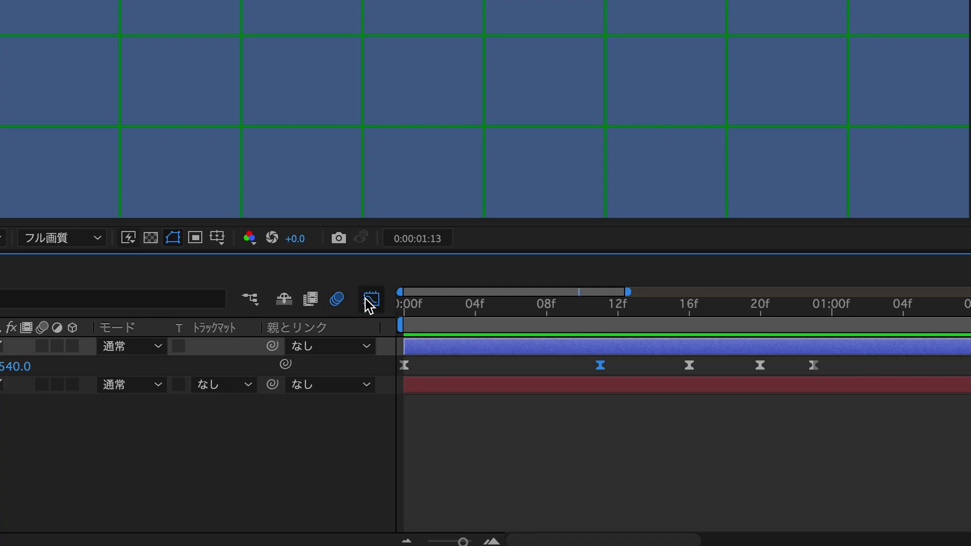
Step: In the speed graph, drag the first Position keyframe a few frames later and preview
click(371, 302)
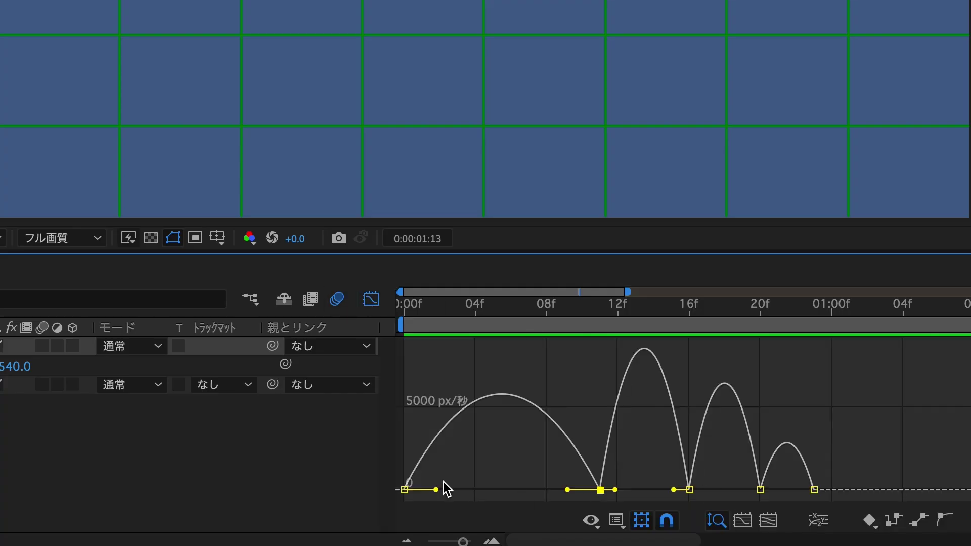
drag(495, 324, 405, 319)
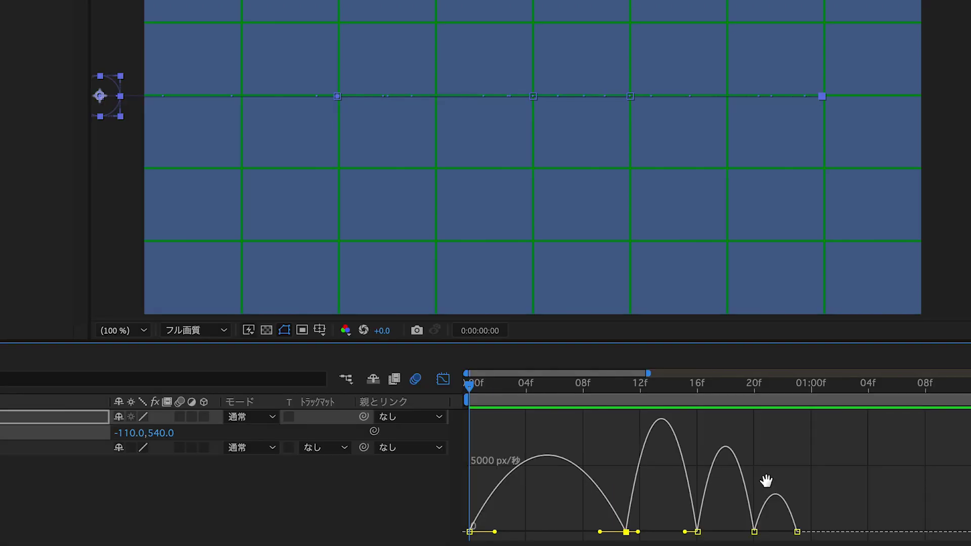
key(space)
key(space)
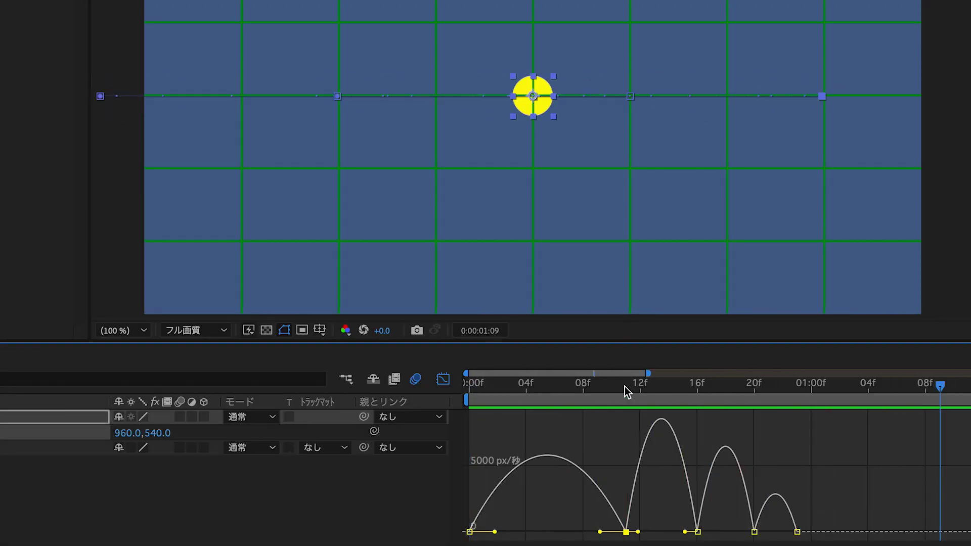
drag(624, 386, 468, 384)
key(space)
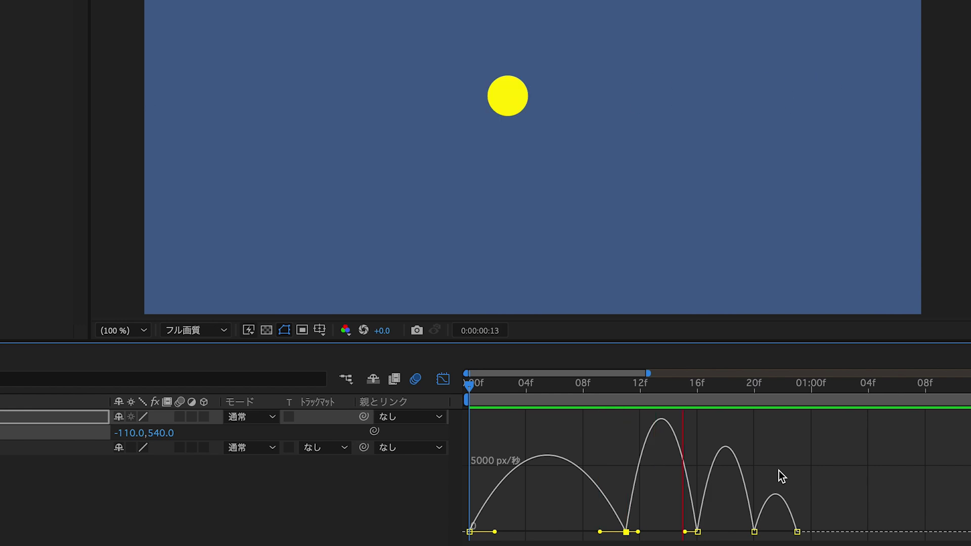
drag(619, 385, 589, 403)
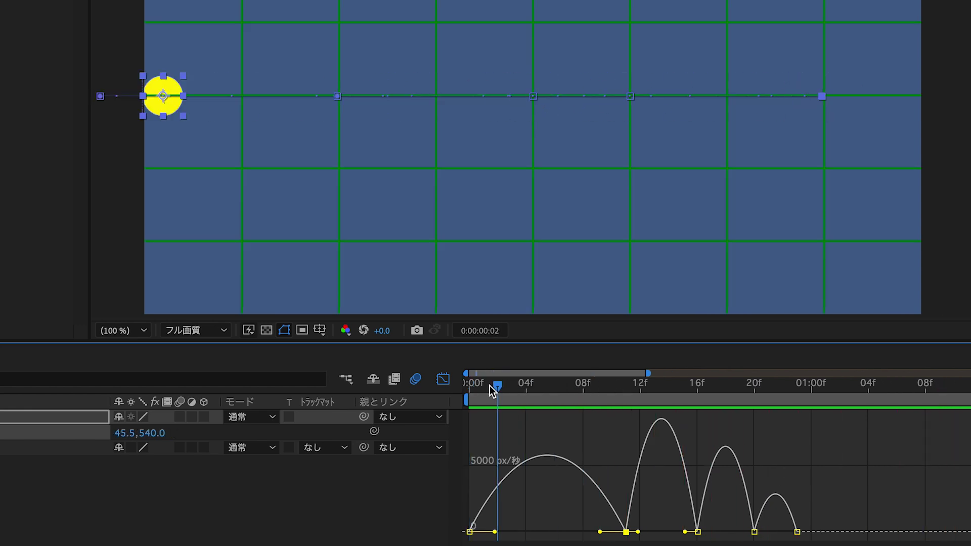
key(k)
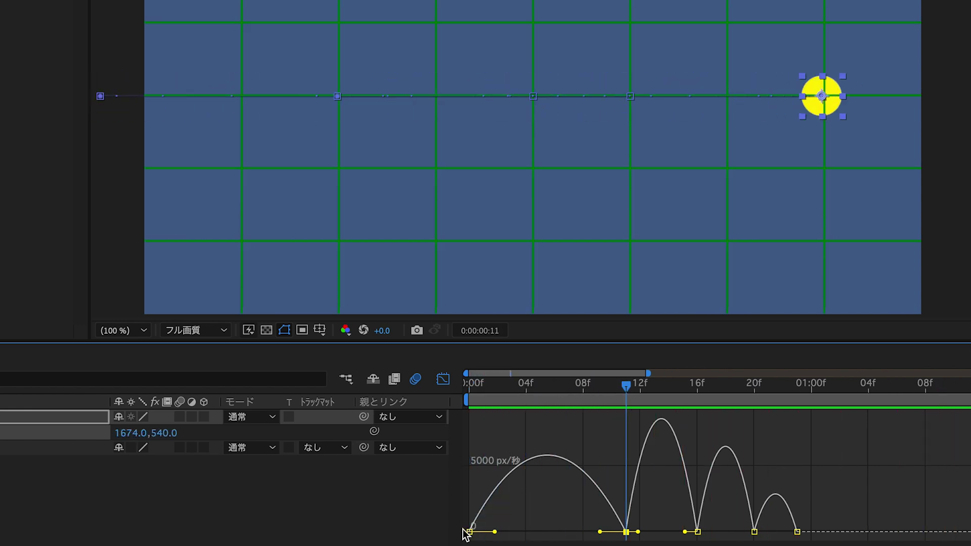
drag(471, 532, 526, 532)
key(space)
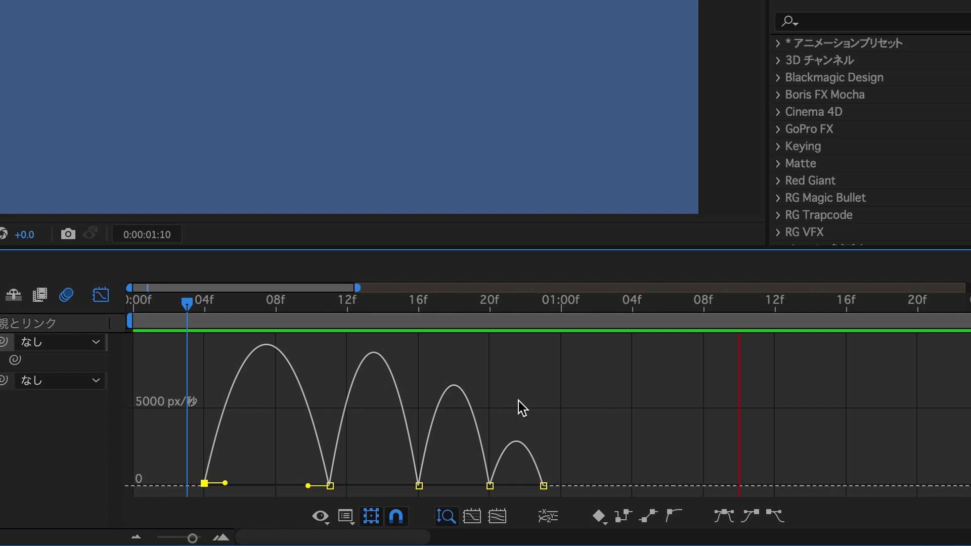
Step: Switch the Graph Editor to the position value graph and move the time to frame 4
right_click(605, 426)
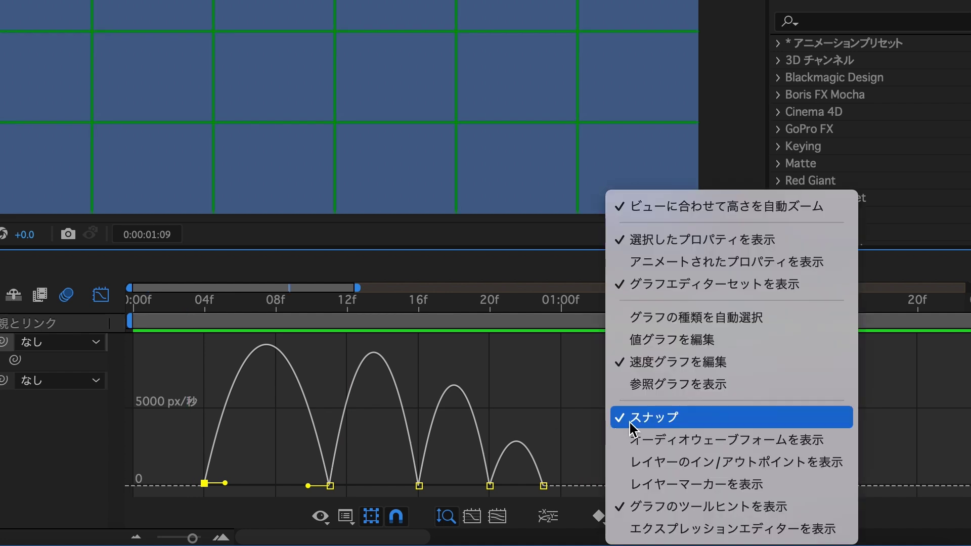
click(672, 348)
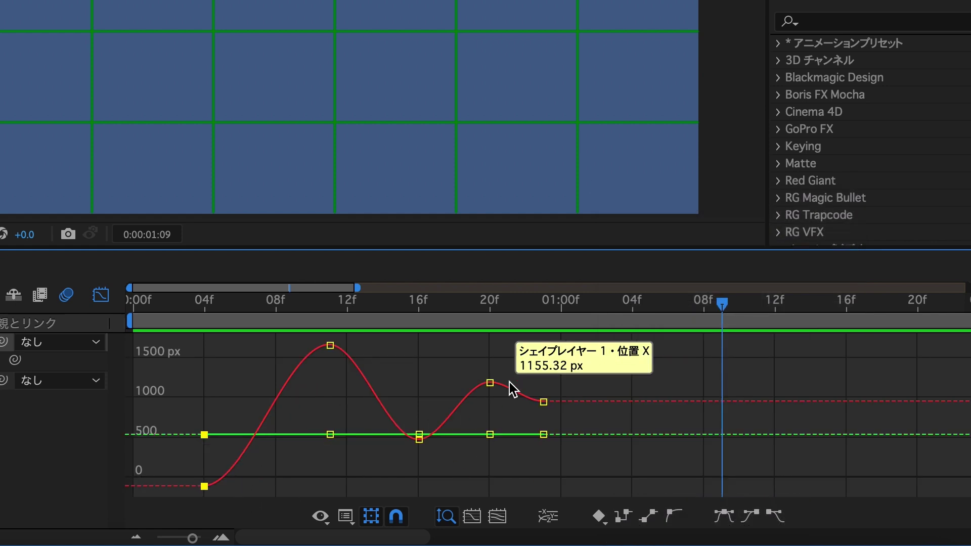
right_click(560, 384)
key(Escape)
mouse_move(694, 428)
mouse_down()
mouse_move(521, 452)
mouse_move(632, 478)
mouse_up()
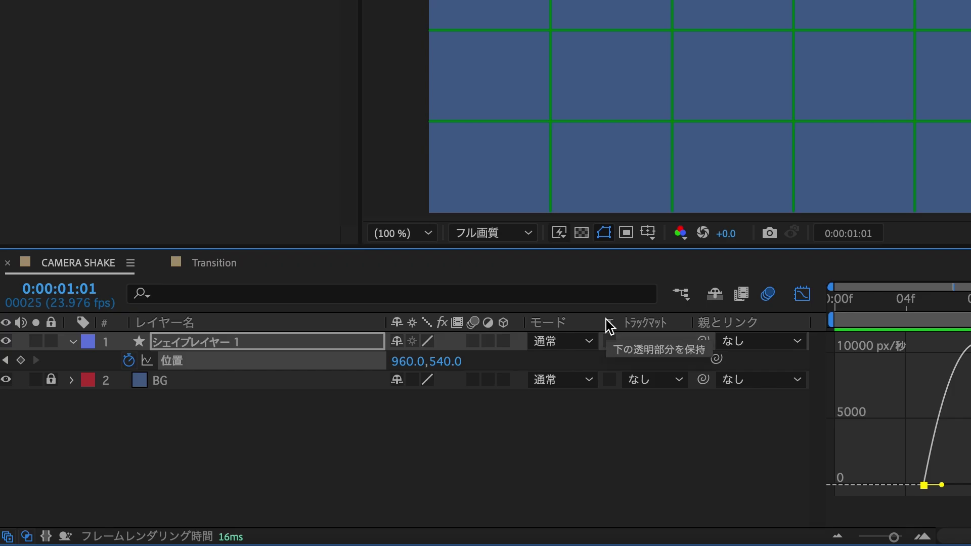
Step: Enable motion blur on the ball layer and preview its animation from frame 4
click(476, 347)
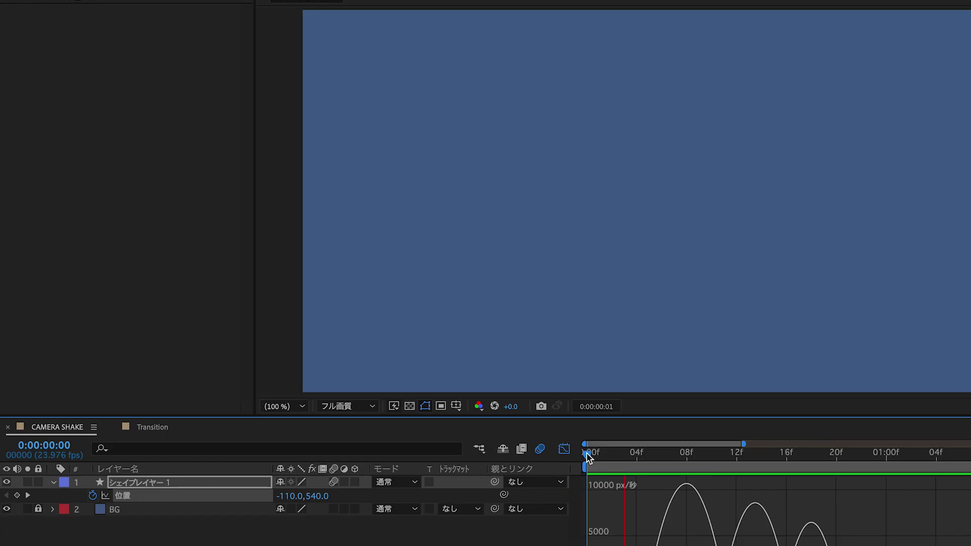
drag(607, 453, 640, 461)
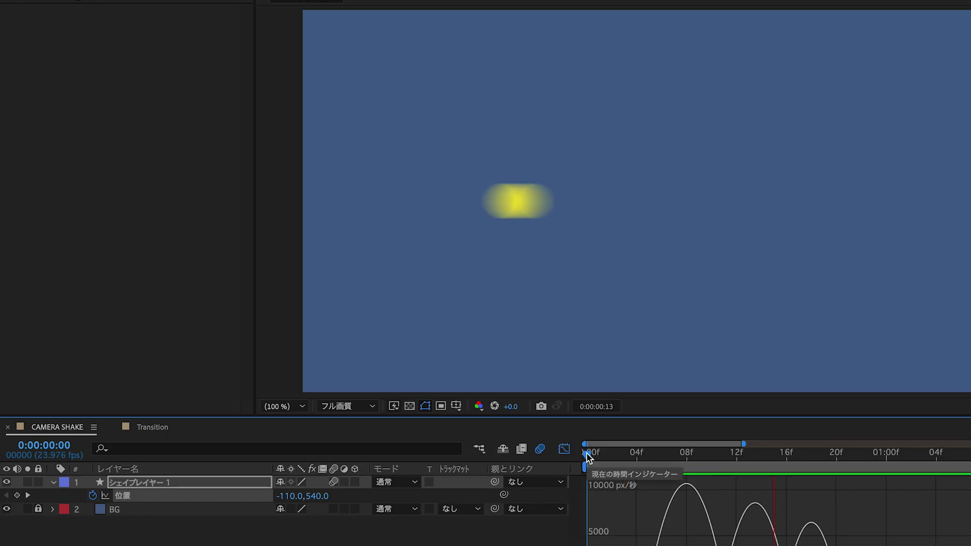
click(639, 458)
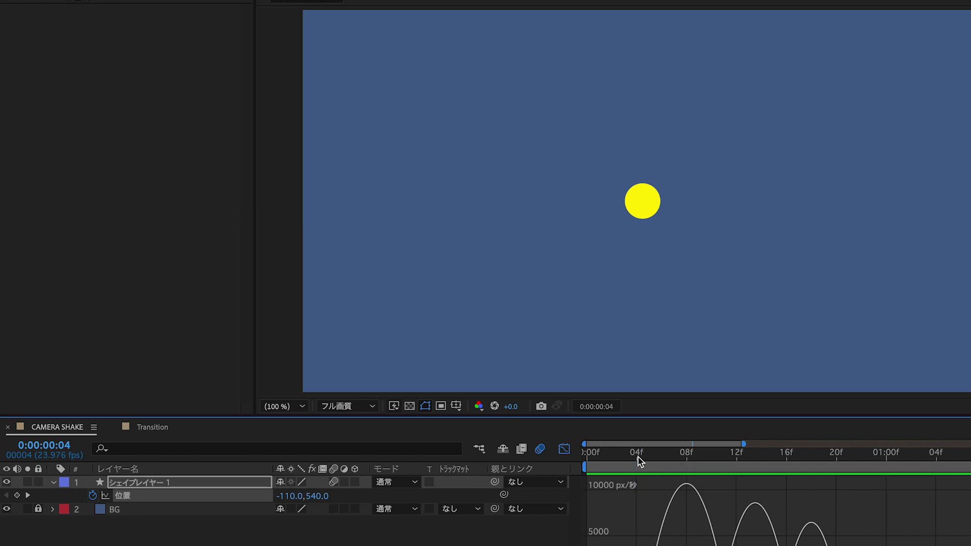
key(space)
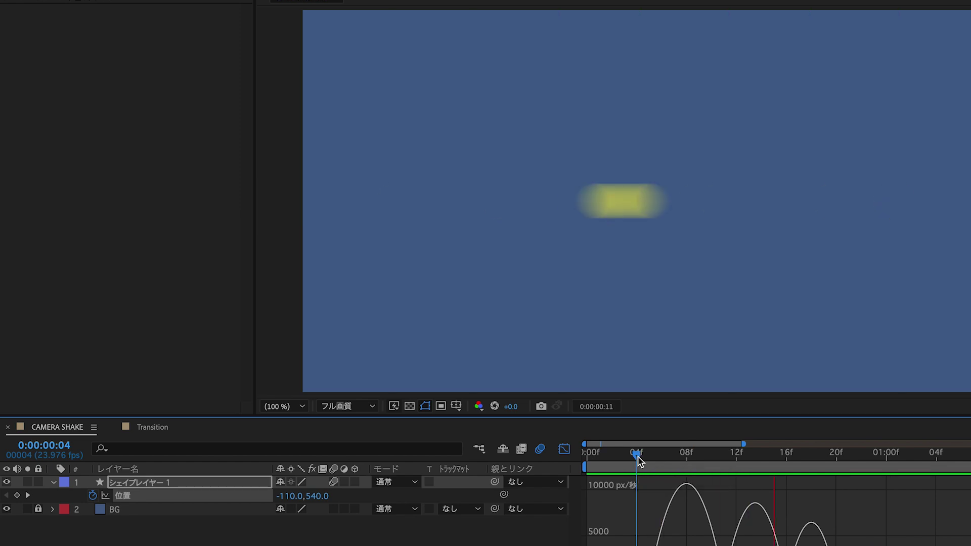
key(space)
Step: Shift all the ball's Position keyframes earlier so they start at frame 0, then preview
click(564, 449)
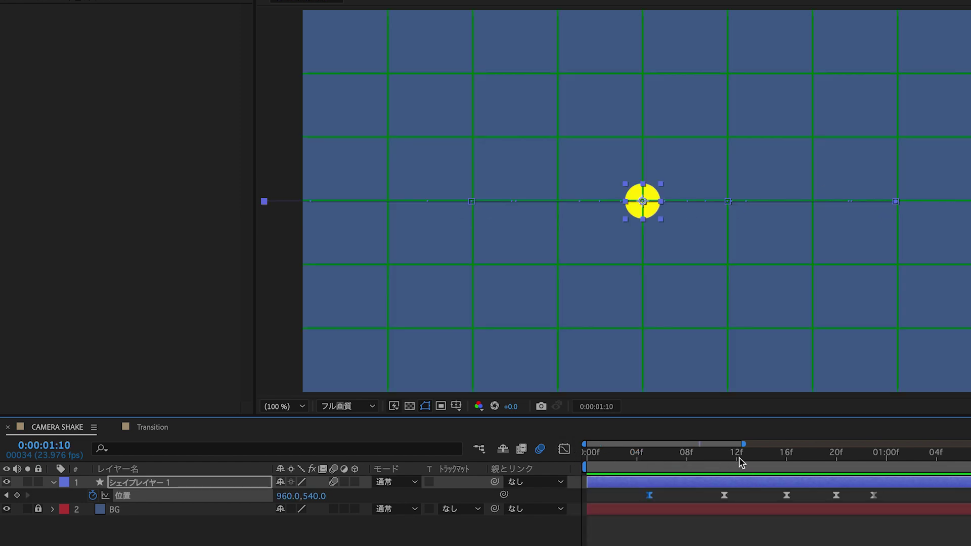
drag(739, 457, 628, 458)
drag(896, 497, 651, 498)
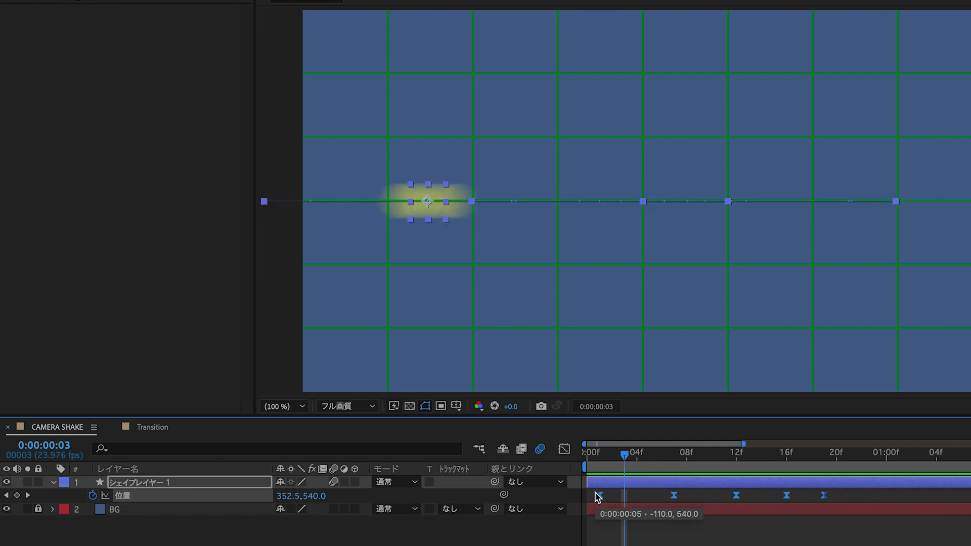
drag(626, 497, 588, 496)
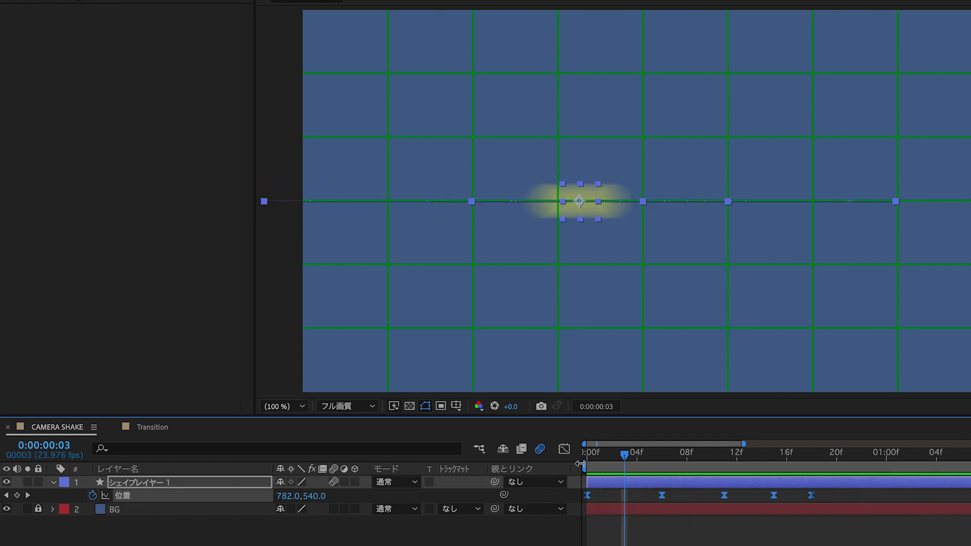
key(Home)
key(space)
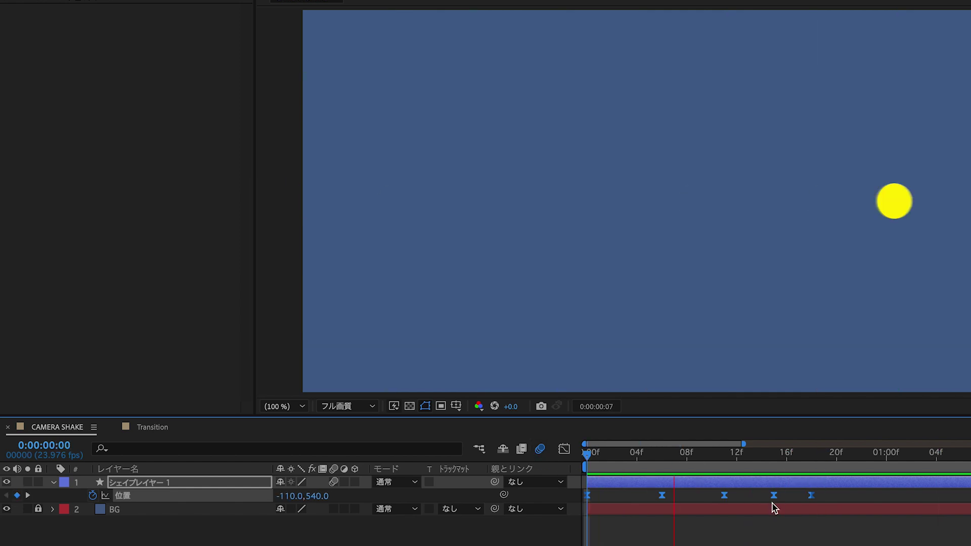
key(space)
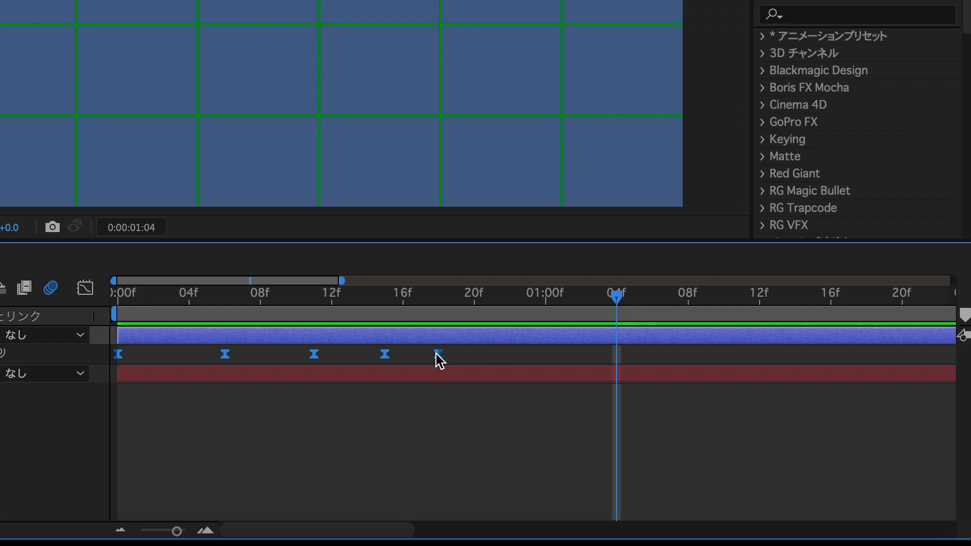
Step: Time-reverse the selected Position keyframes via Keyframe Assistant and preview the result
right_click(439, 360)
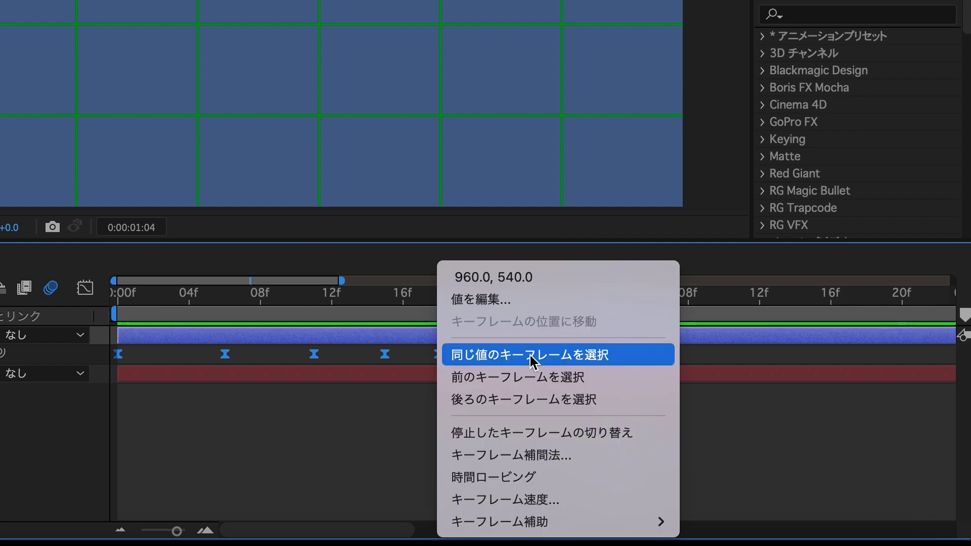
mouse_move(525, 529)
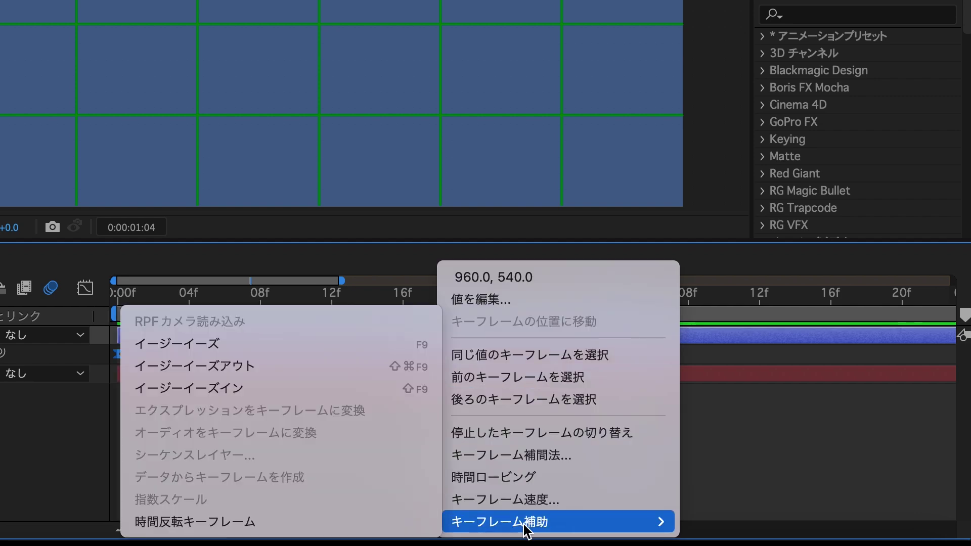
click(401, 527)
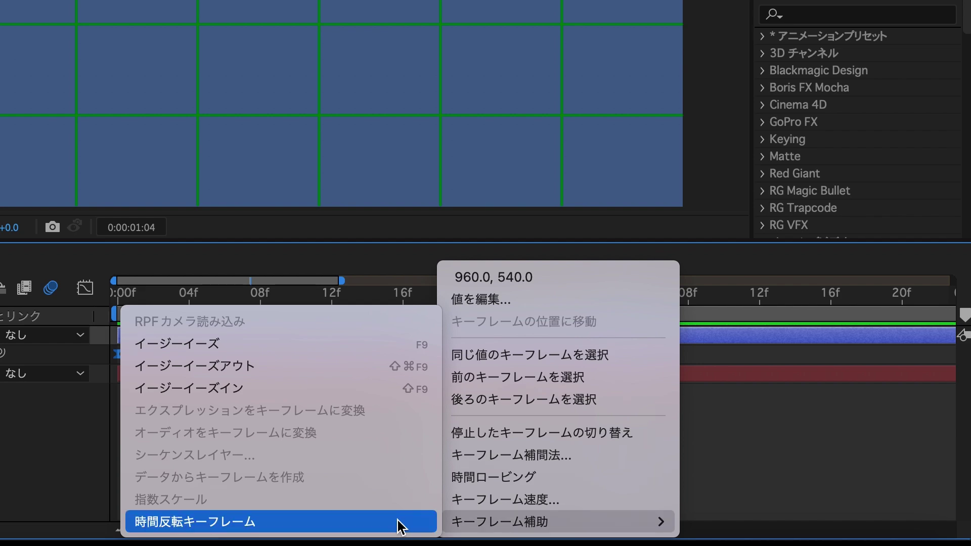
key(space)
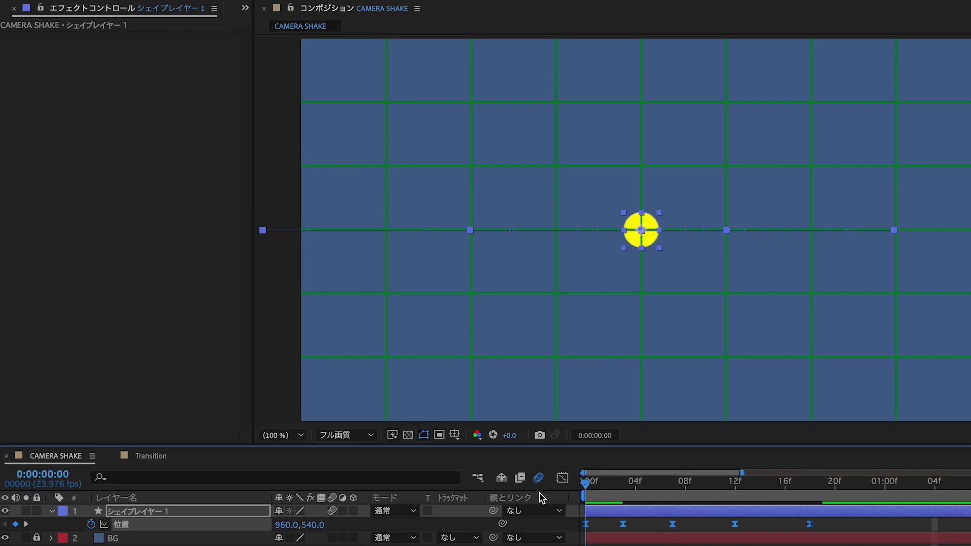
key(space)
key(space)
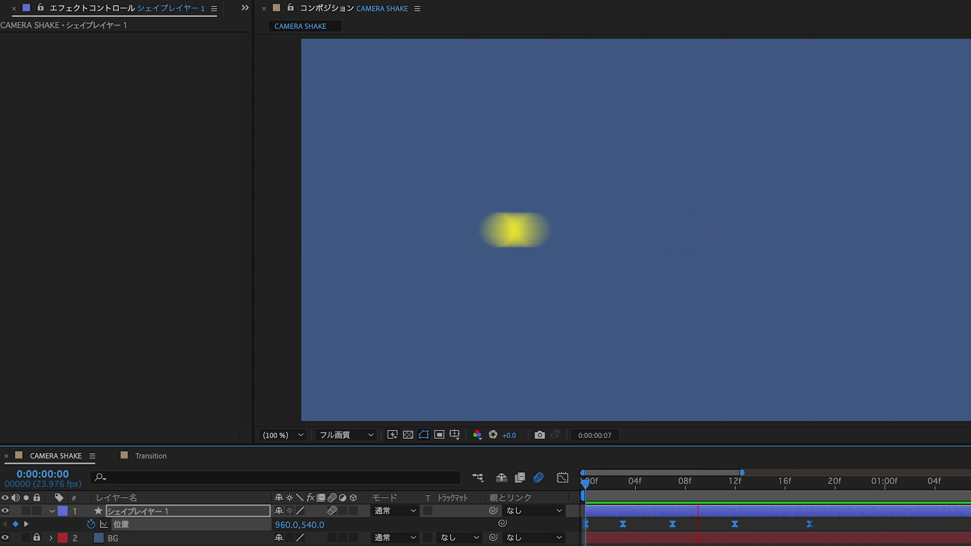
key(space)
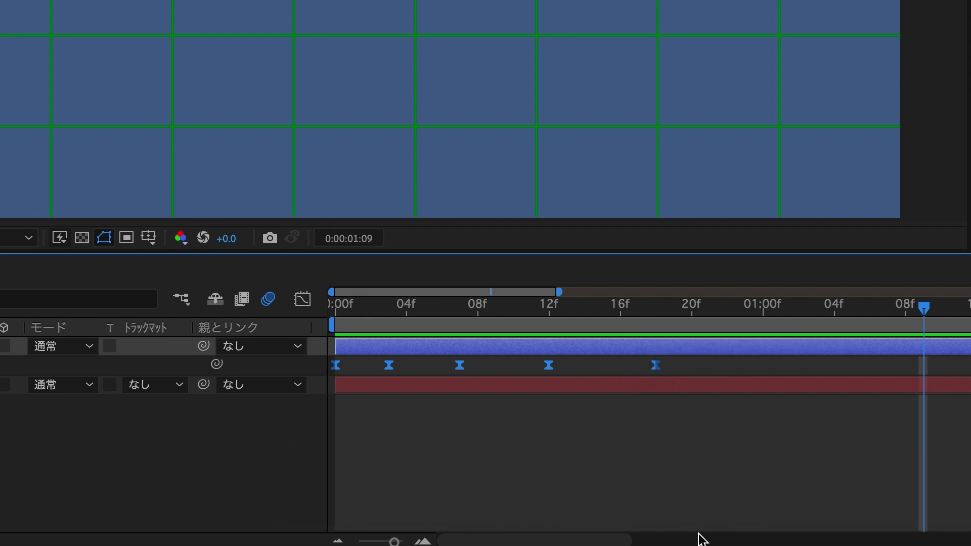
key(ctrl+z)
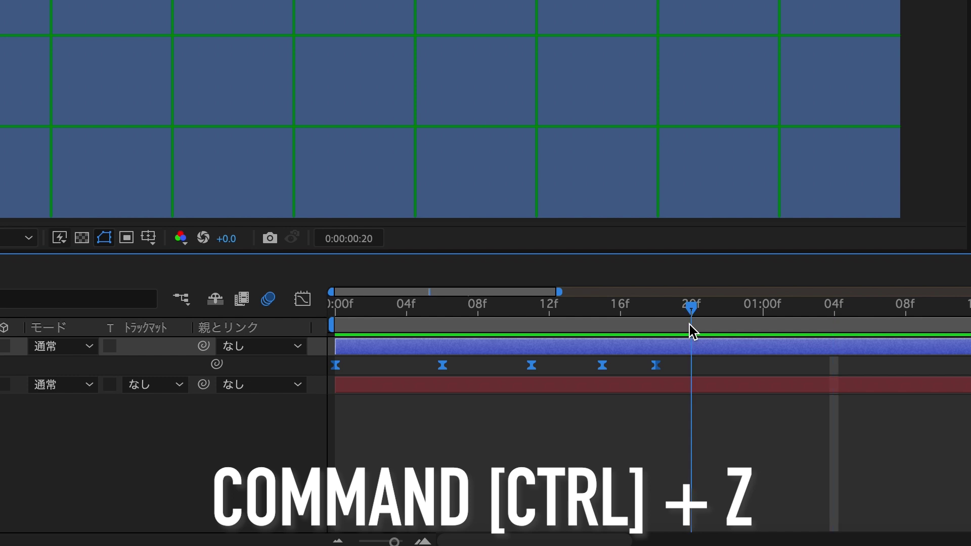
Step: Paste the copied Position keyframes onto the ball layer at 1:00 and preview the whole animation
click(764, 325)
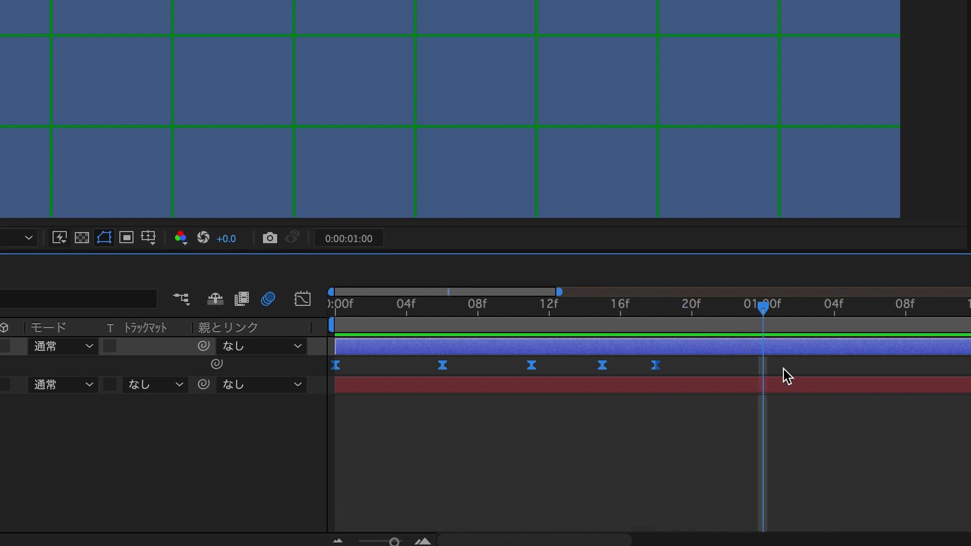
click(787, 354)
key(ctrl+v)
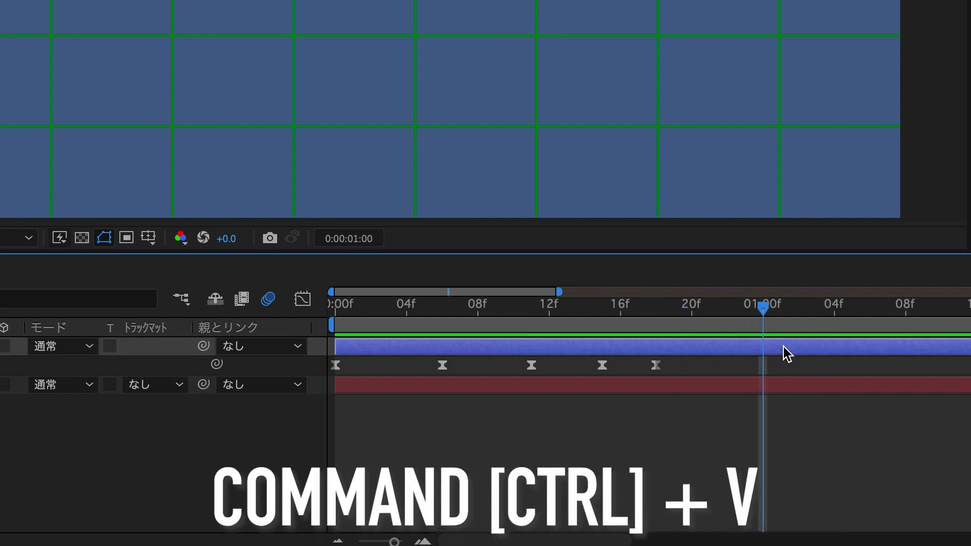
mouse_move(756, 326)
mouse_down()
mouse_move(436, 325)
mouse_move(259, 346)
mouse_up()
key(space)
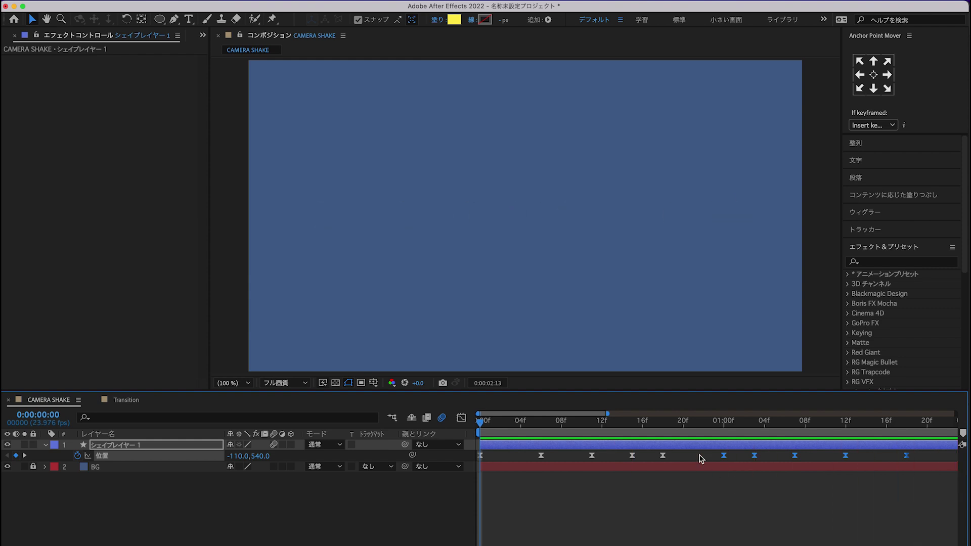
Step: Trim the CAMERA SHAKE comp to a work area ending at 01:21
key(space)
key(minus)
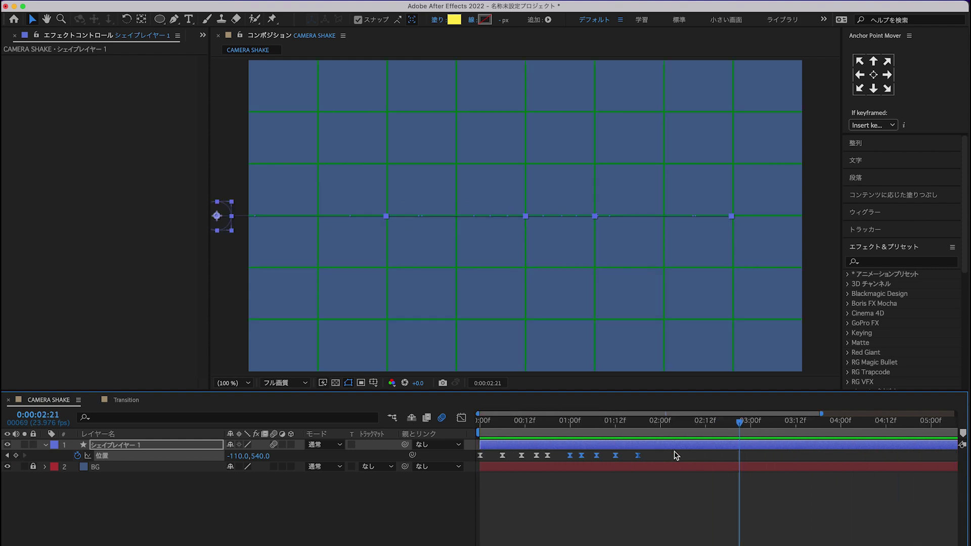
click(666, 431)
drag(638, 316, 637, 324)
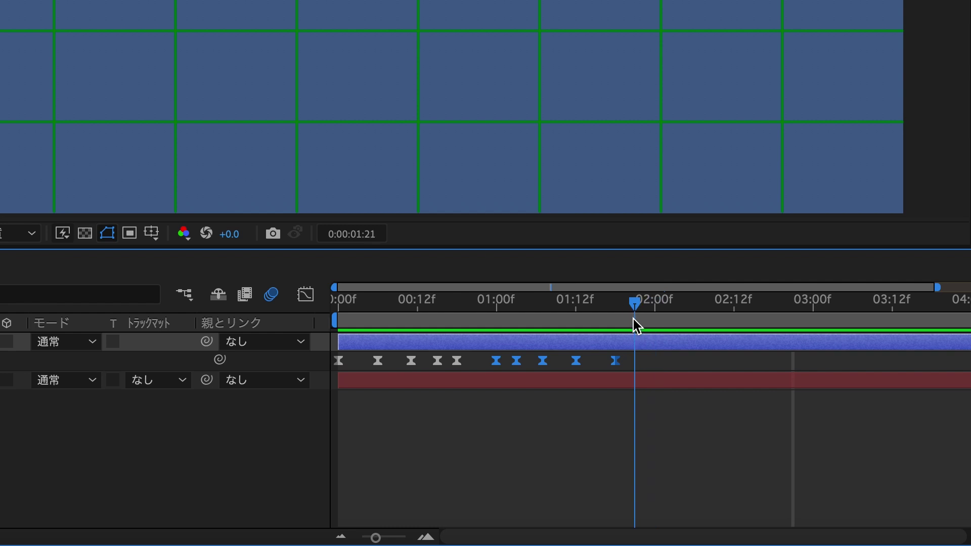
key(n)
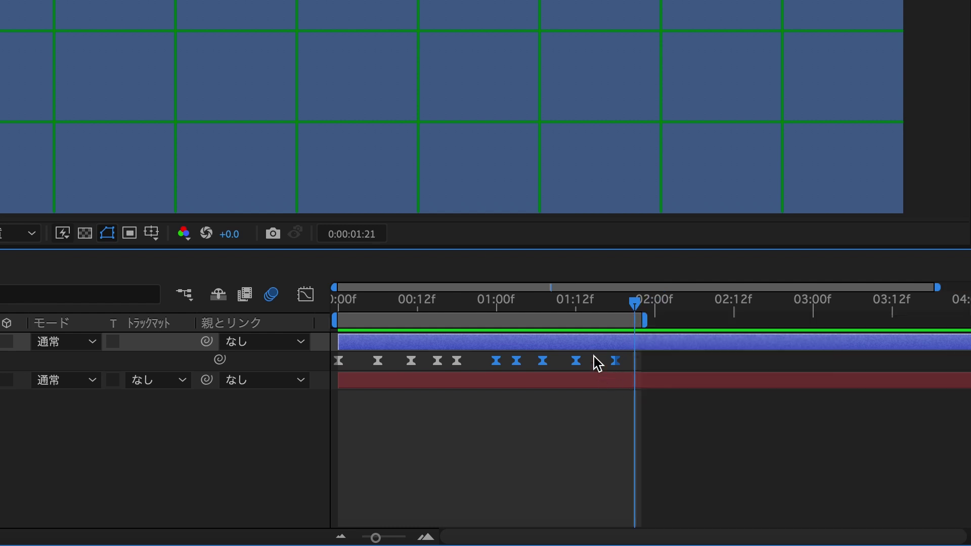
right_click(580, 316)
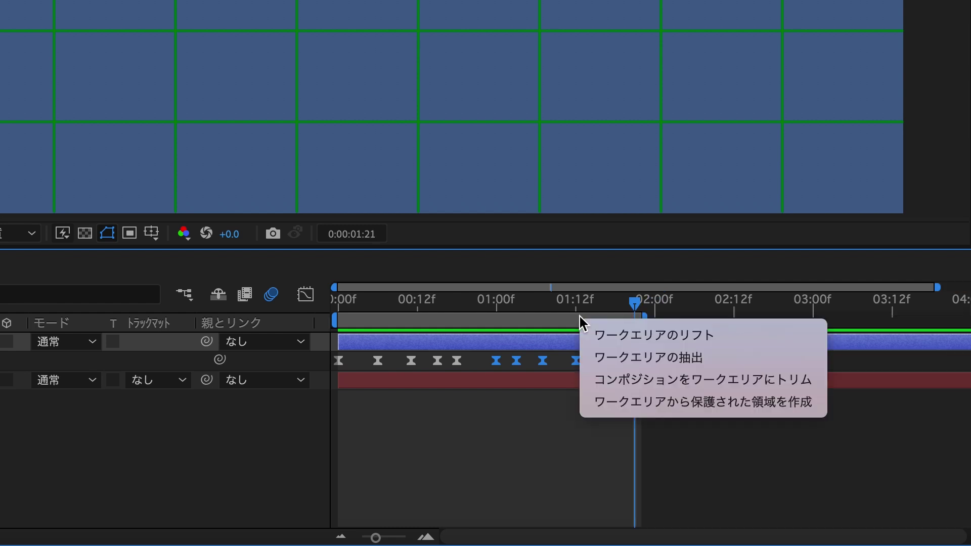
click(630, 383)
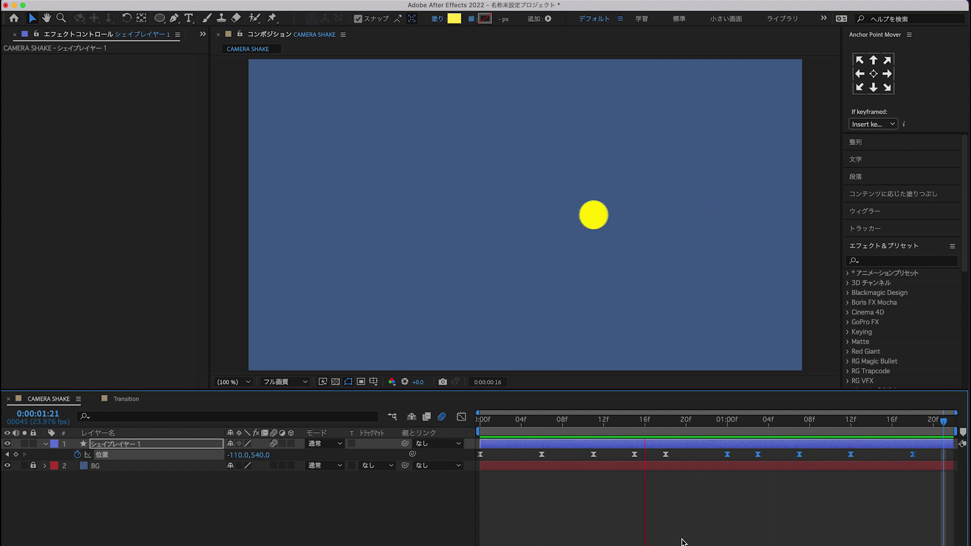
Step: Stop the preview, collapse the ball layer, and switch to the Transition composition
key(space)
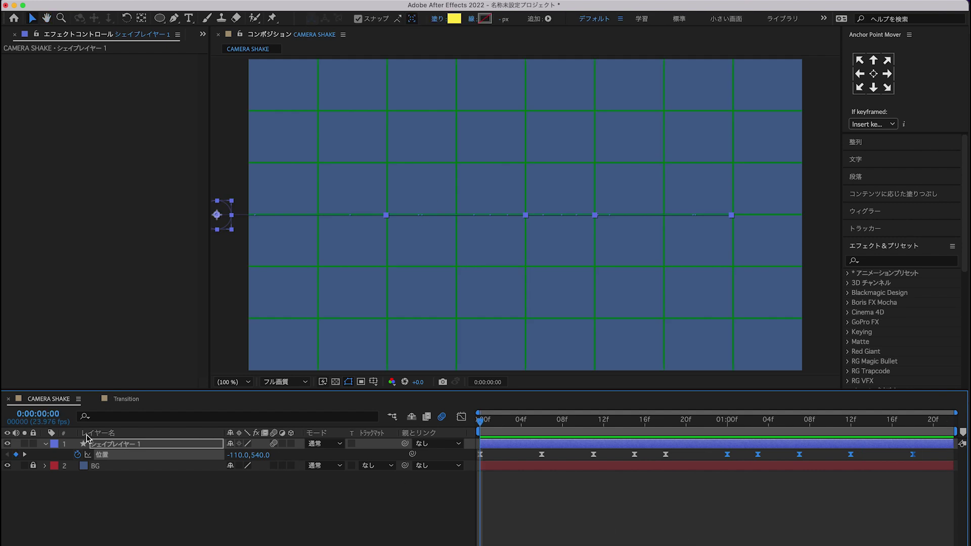
click(47, 444)
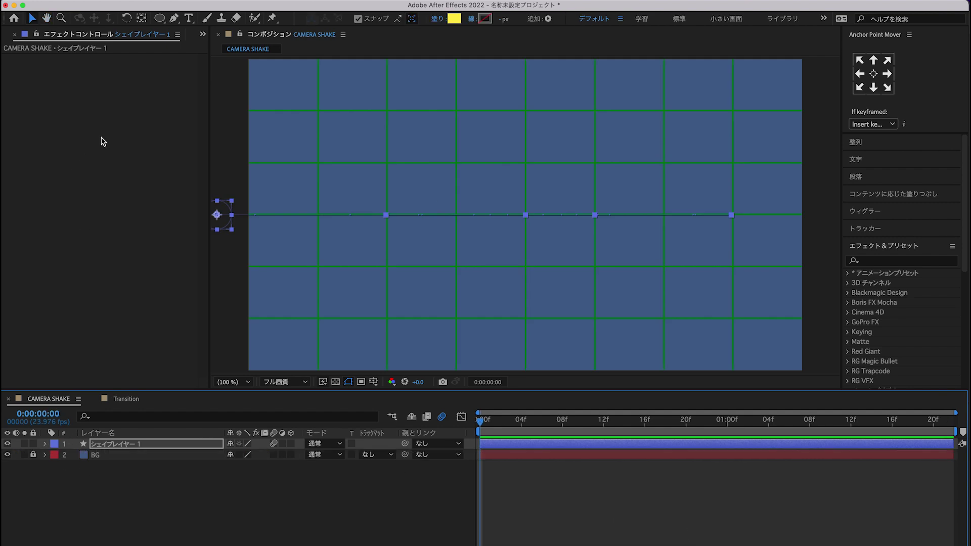
click(120, 399)
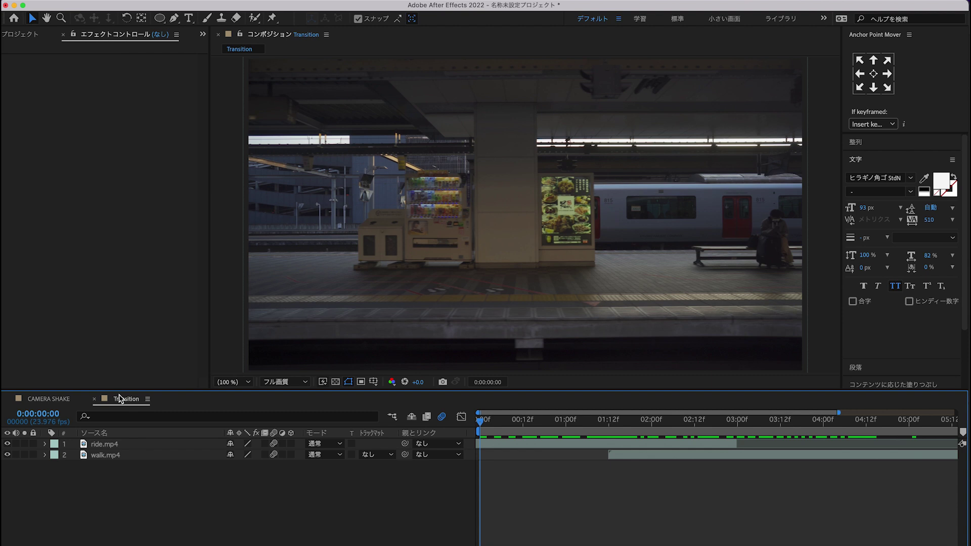
Step: Scrub to where walk.mp4 takes over, then park the time at 0:00:01:20
mouse_move(495, 435)
mouse_down()
mouse_move(682, 457)
mouse_move(927, 462)
mouse_move(878, 472)
mouse_up()
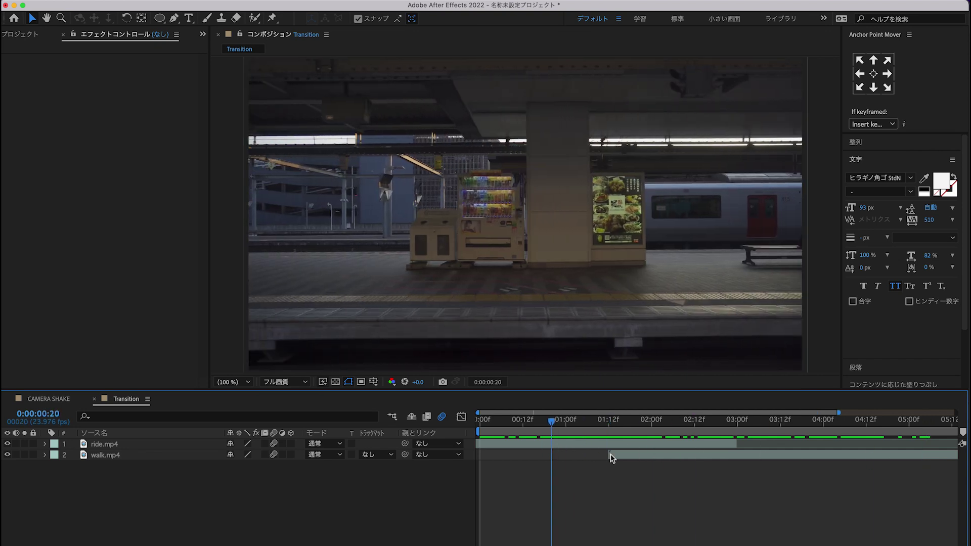
drag(669, 428, 891, 475)
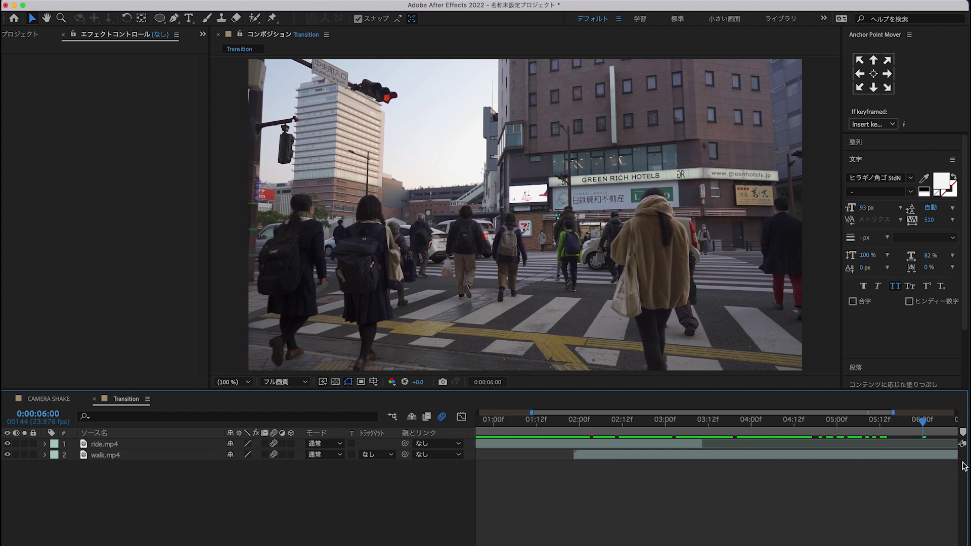
key(Home)
mouse_move(636, 451)
mouse_down()
mouse_move(671, 431)
mouse_move(637, 432)
mouse_up()
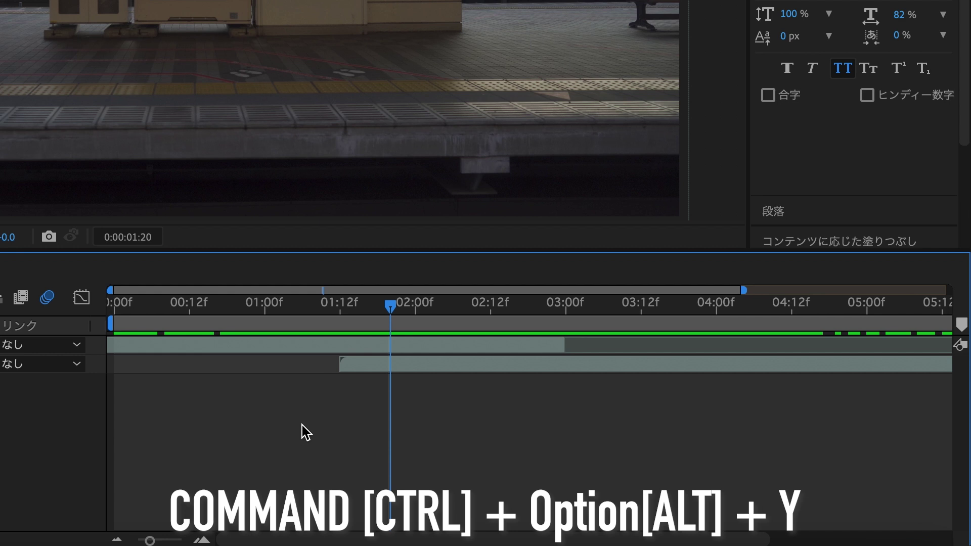
Step: Add an adjustment layer starting at 2:00 on top, then select ride.mp4 and walk.mp4
key(ctrl+alt+y)
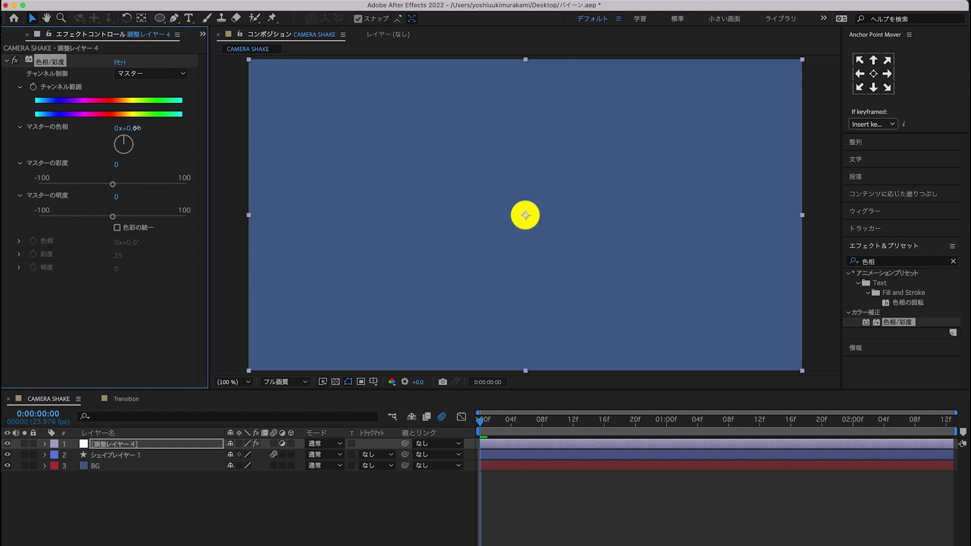
mouse_move(137, 128)
mouse_down()
mouse_move(209, 128)
mouse_move(116, 136)
mouse_move(185, 141)
mouse_up()
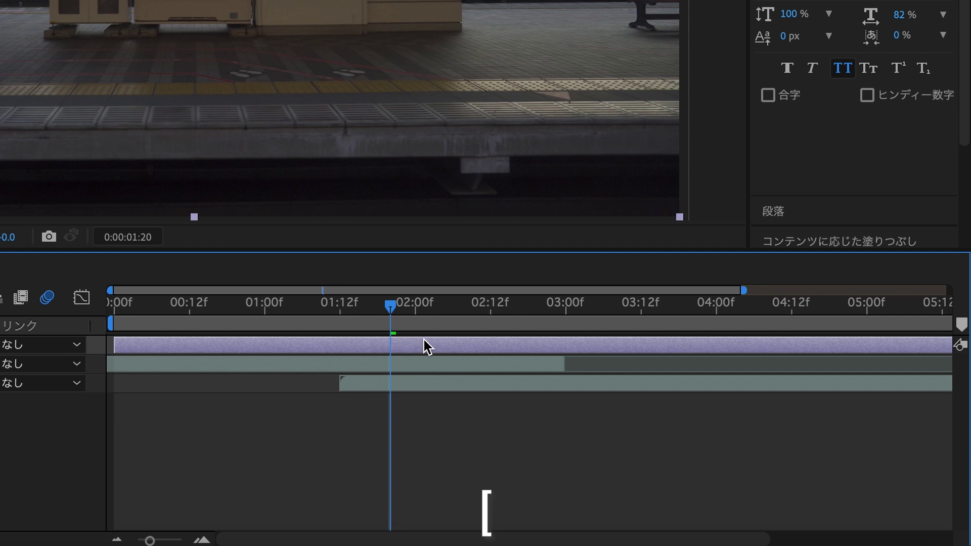
key(alt+bracketleft)
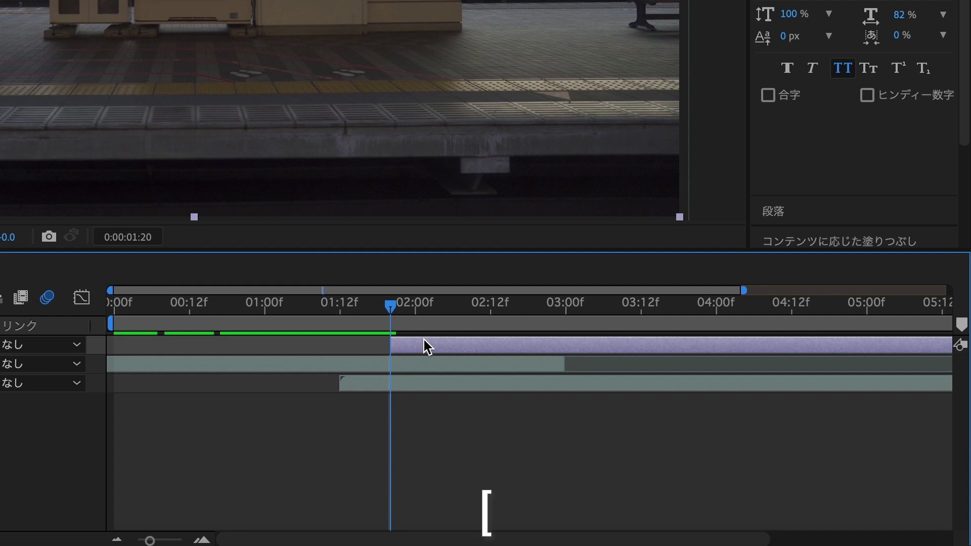
click(415, 315)
drag(432, 344, 451, 344)
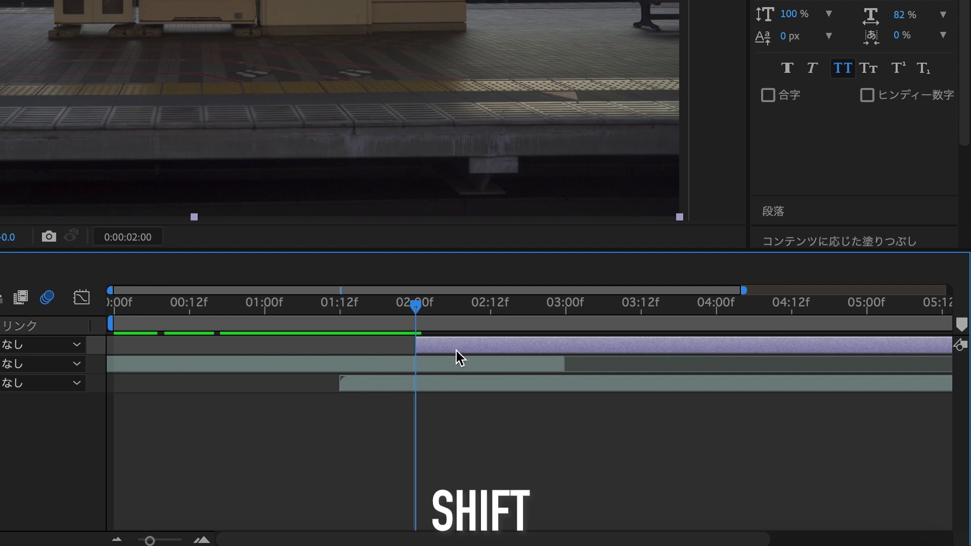
shift+click(461, 365)
shift+click(462, 382)
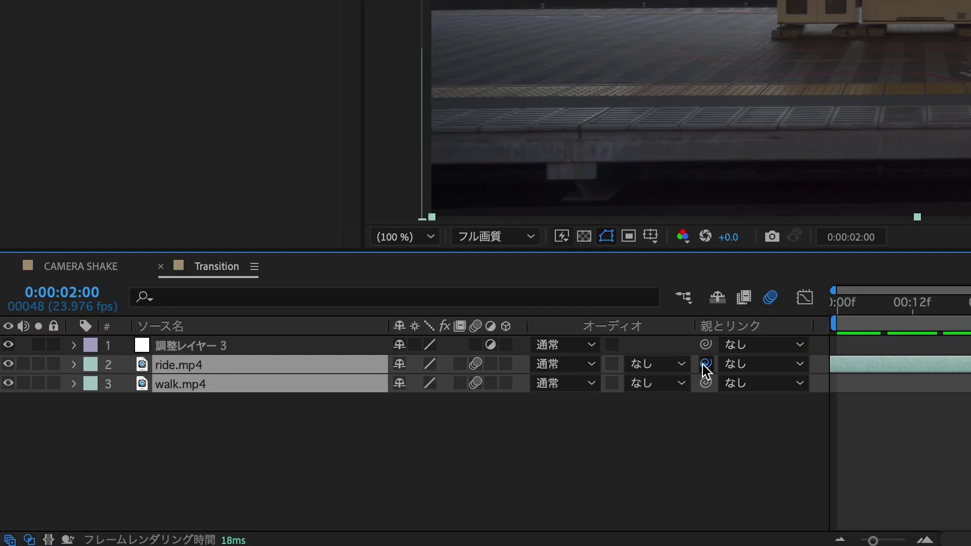
Step: Pick-whip both clips to the adjustment layer, test-drag its Position, then undo back to 960,540
drag(287, 364, 242, 344)
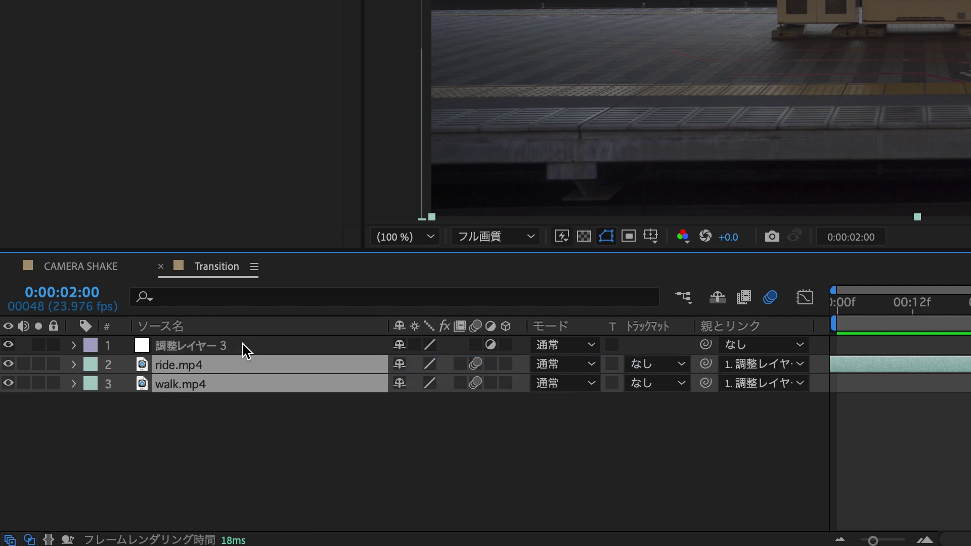
click(243, 345)
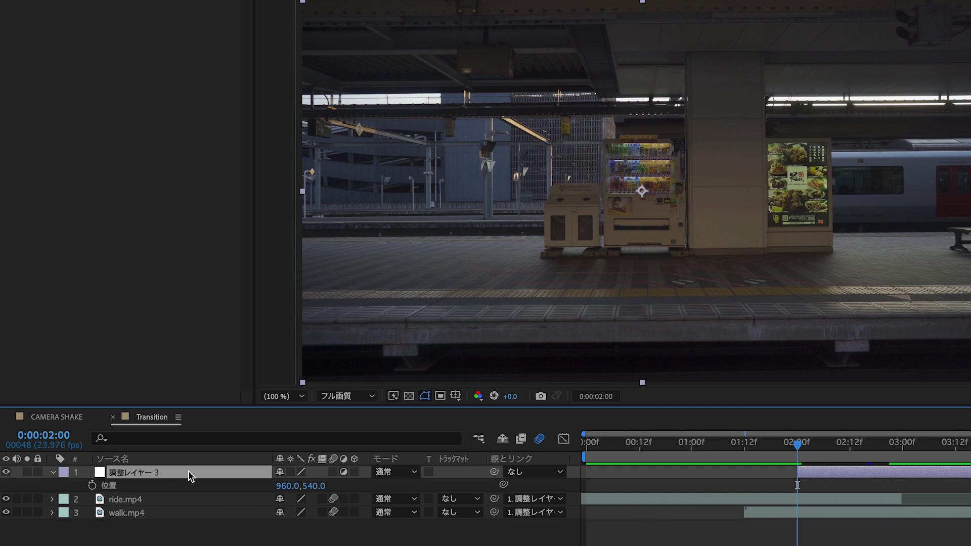
mouse_move(286, 486)
mouse_down()
mouse_move(808, 461)
mouse_move(3, 499)
mouse_up()
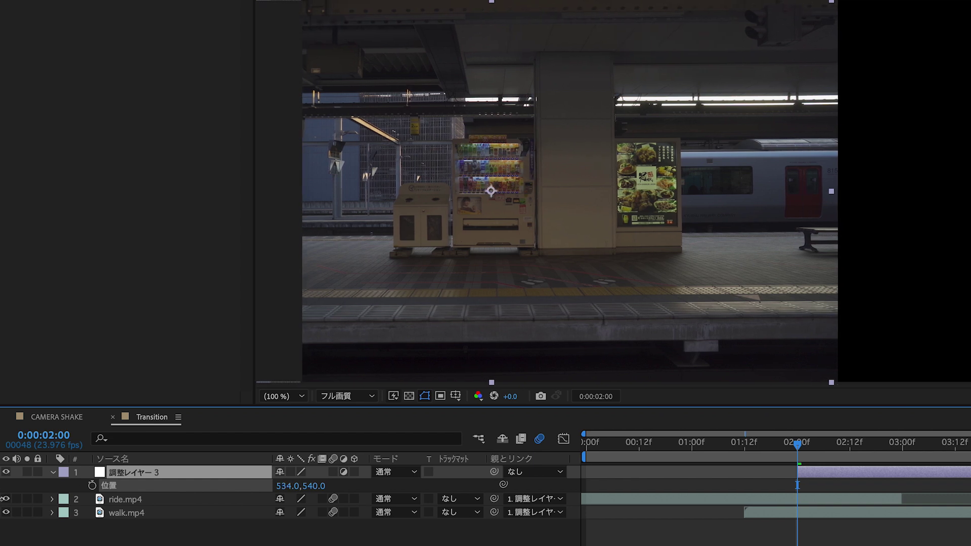
key(ctrl+z)
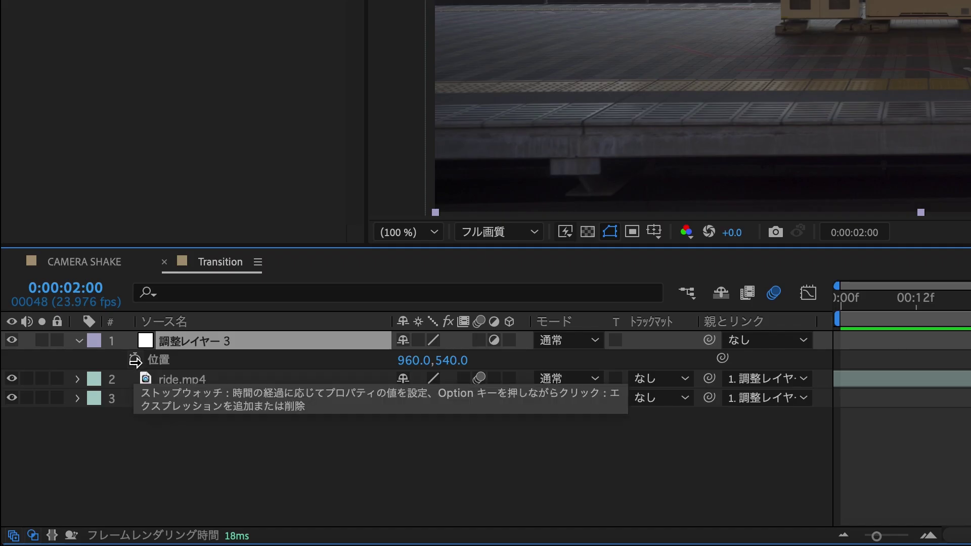
Step: Keyframe Position 960,540 and Scale 100% at 2:00, then advance to 02:02
click(134, 360)
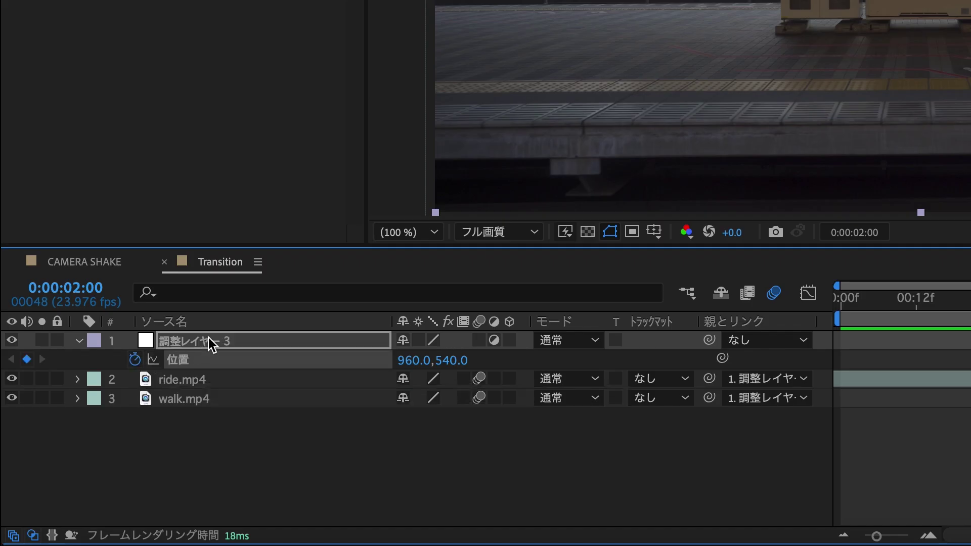
key(shift+s)
click(135, 379)
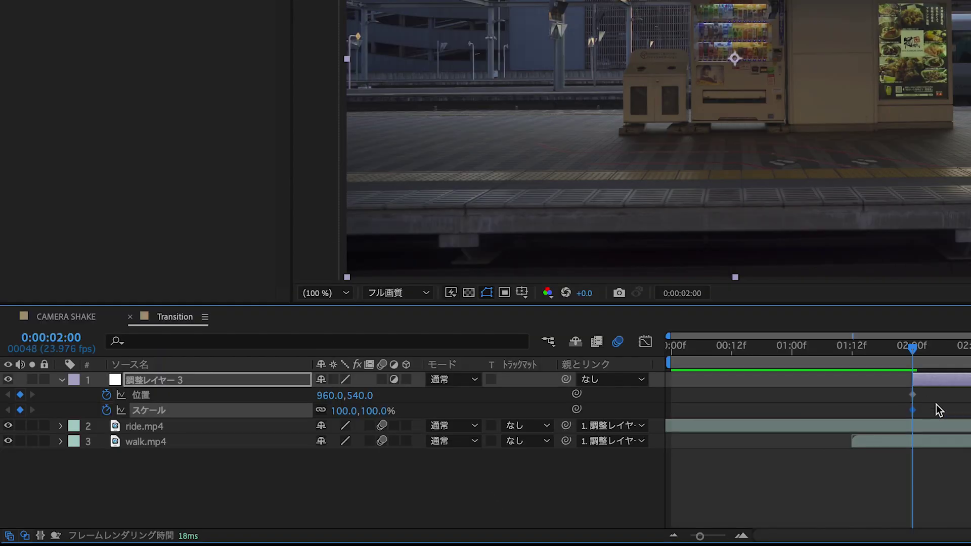
scroll(937, 410, up, 2)
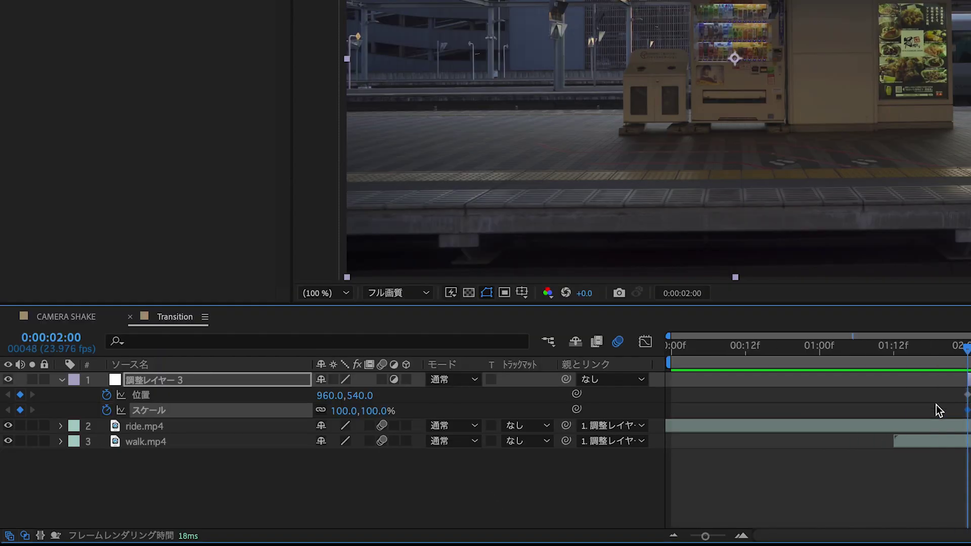
scroll(936, 410, up, 2)
scroll(937, 410, up, 2)
scroll(937, 411, up, 2)
scroll(936, 404, down, 1)
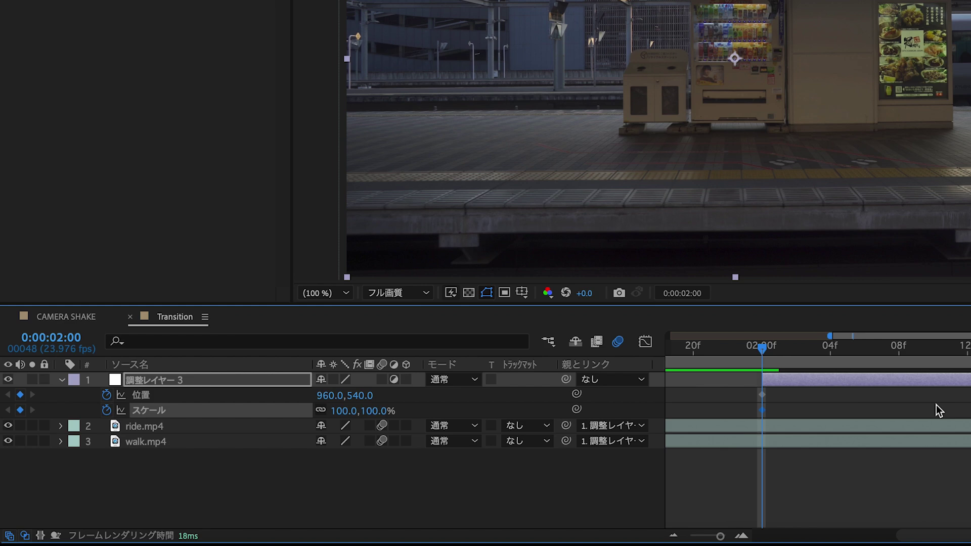
scroll(937, 405, down, 2)
scroll(937, 405, down, 2)
scroll(937, 405, down, 1)
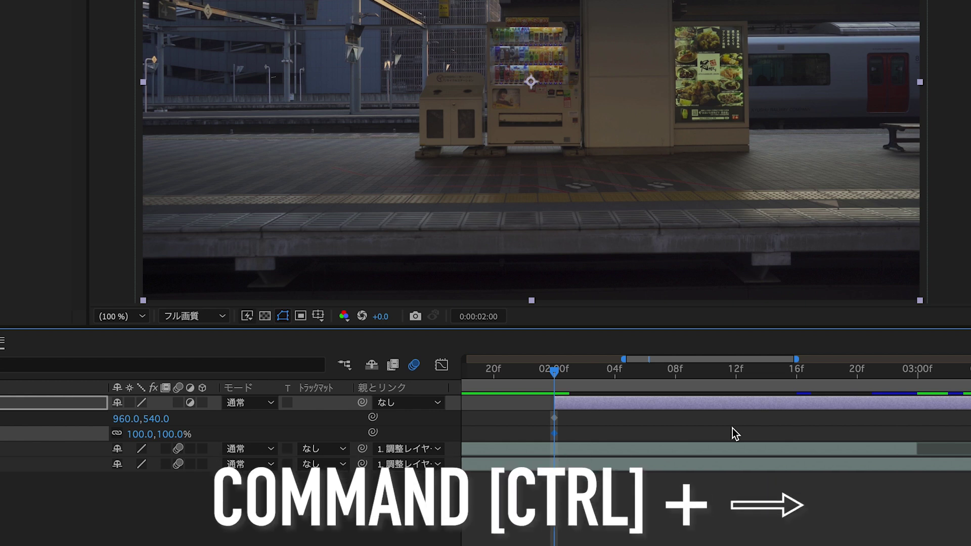
key(ctrl+Right)
key(ctrl+Right)
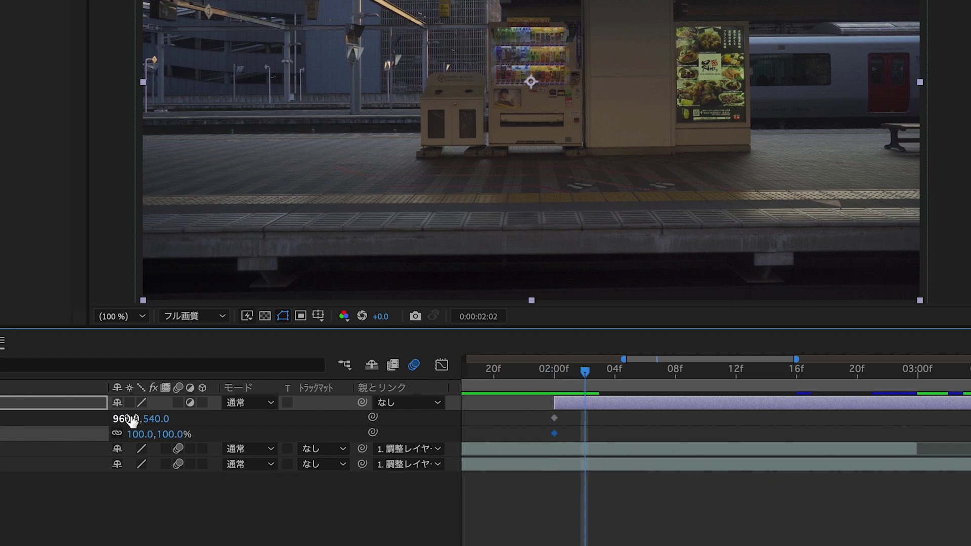
Step: At 02:02, keyframe the layer at X 230 and 126% scale
drag(131, 420, 88, 417)
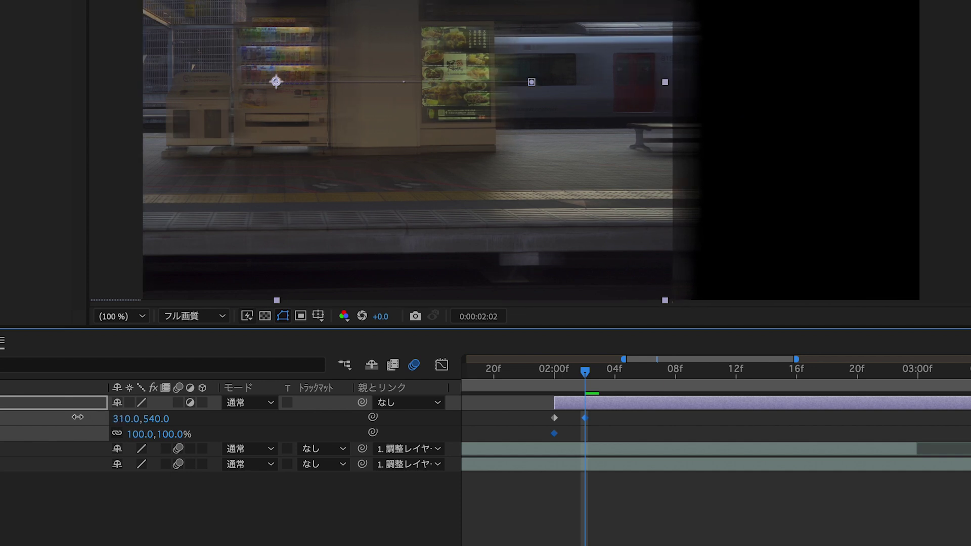
drag(88, 417, 76, 417)
drag(404, 389, 438, 397)
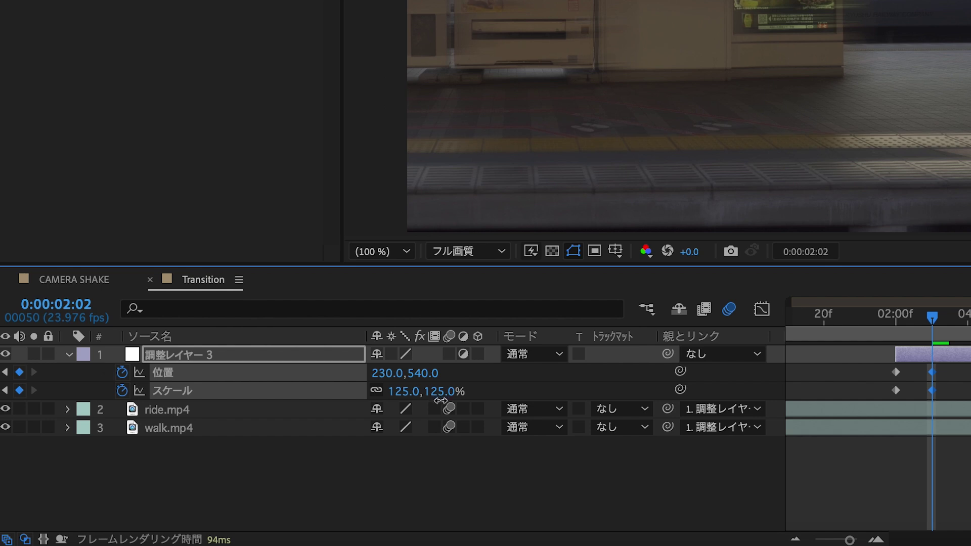
drag(441, 400, 445, 401)
Step: At 02:05, keyframe scale 116% and X position 1560
key(Page_Down)
key(Page_Down)
key(Page_Down)
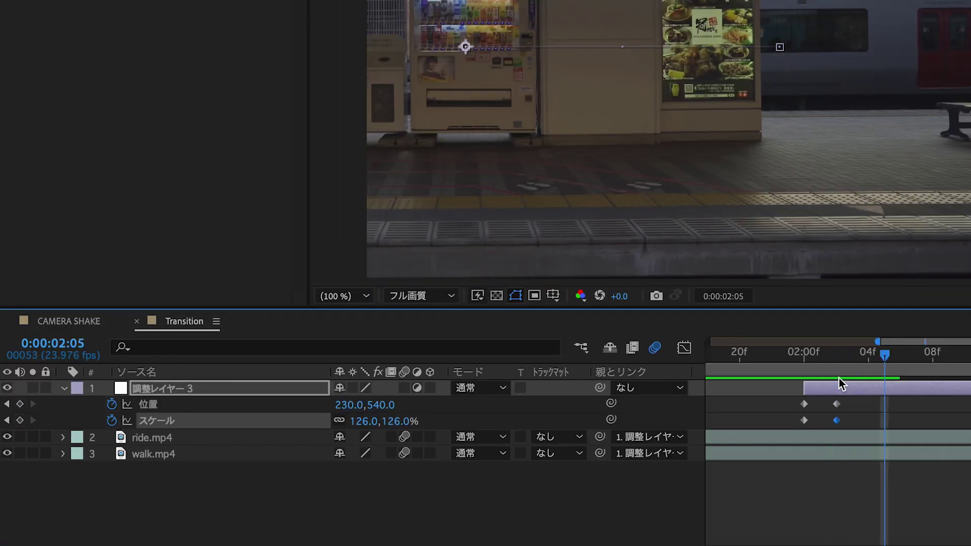
text(116)
key(Return)
drag(357, 405, 466, 401)
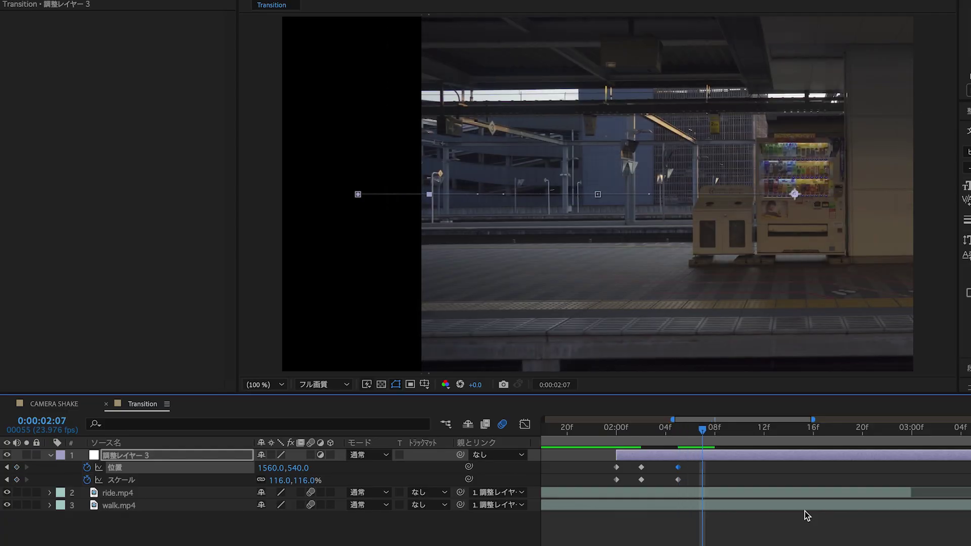
Step: At 02:09, pull the position back toward centre and set scale to 106%
key(Page_Down)
key(Page_Down)
drag(266, 468, 210, 470)
click(280, 480)
text(106)
key(Return)
click(743, 456)
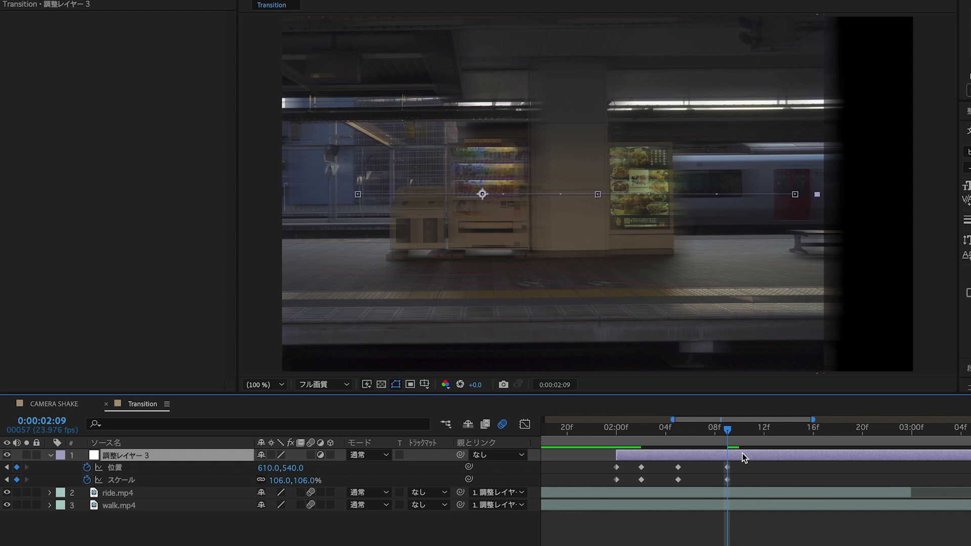
Step: At 02:16, return Position to 960,540 and Scale to 100%
key(Page_Down)
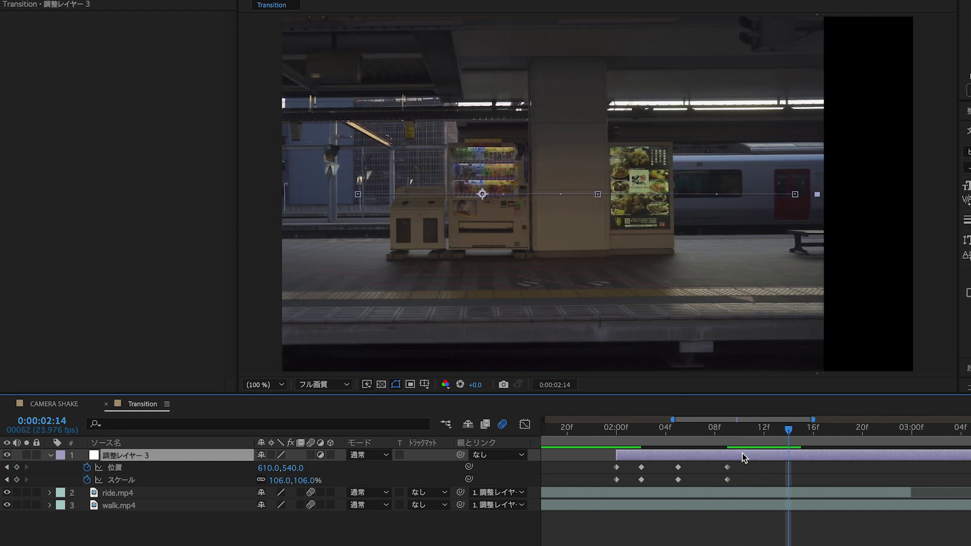
key(Page_Down)
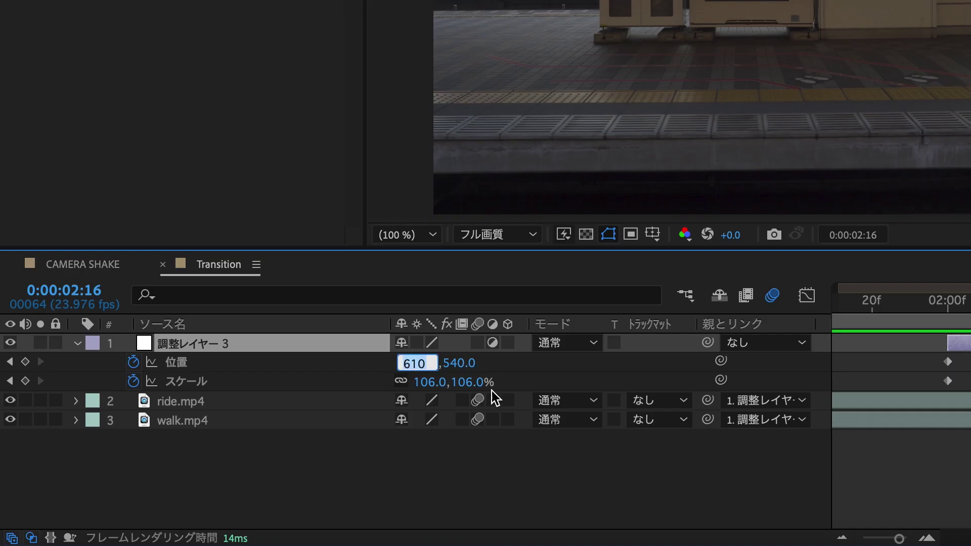
text(960)
key(Return)
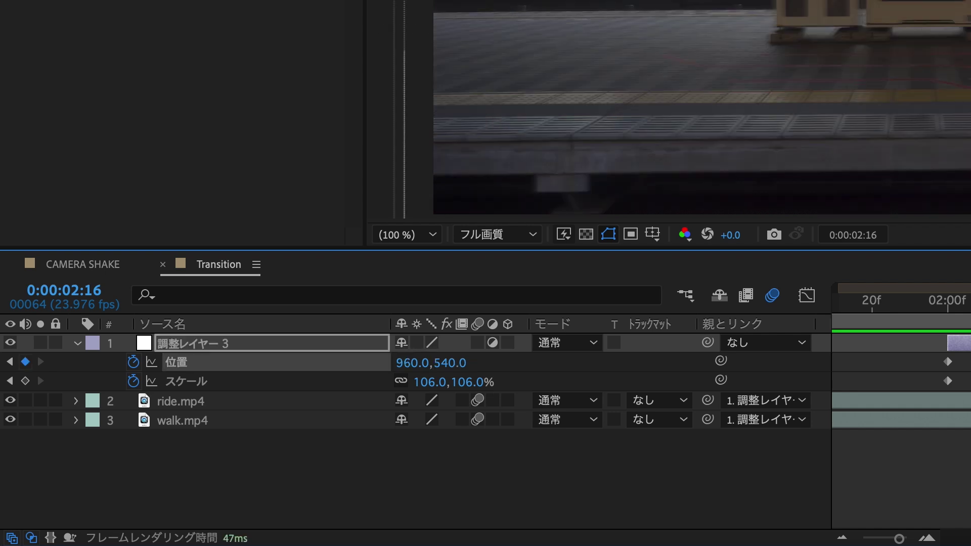
text(100)
key(Return)
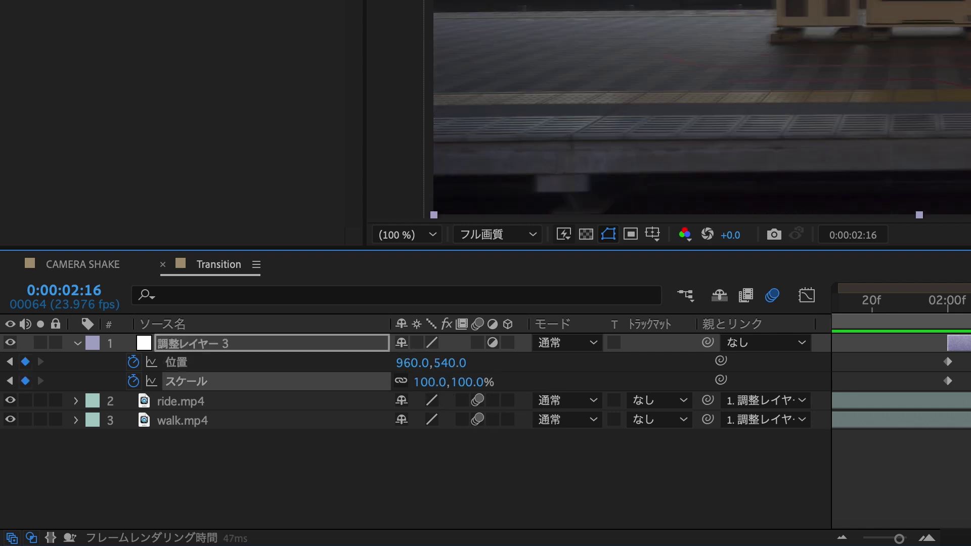
Step: Select all the Position and Scale keyframes and apply Easy Ease
mouse_move(850, 449)
mouse_down()
mouse_move(630, 451)
mouse_move(652, 461)
mouse_move(856, 461)
mouse_up()
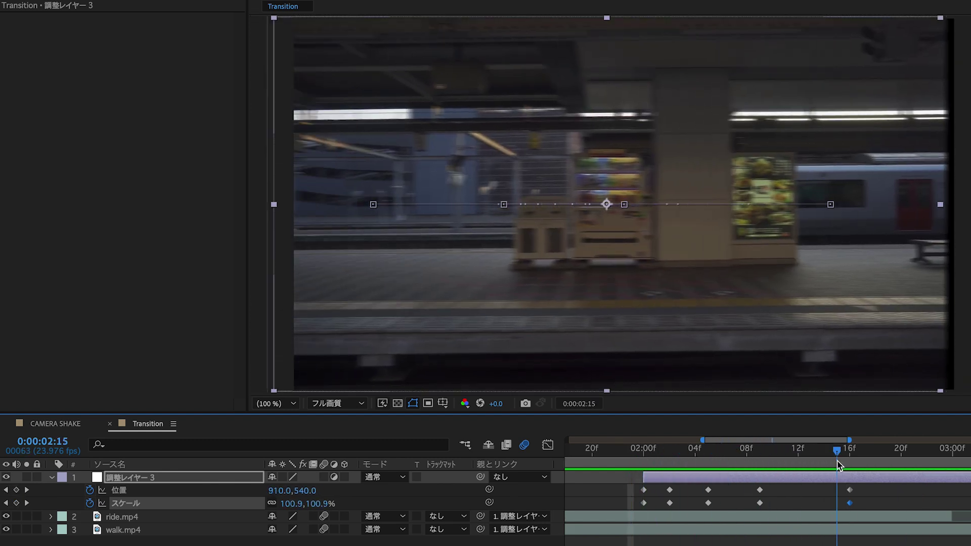
drag(883, 503, 681, 506)
drag(497, 383, 407, 359)
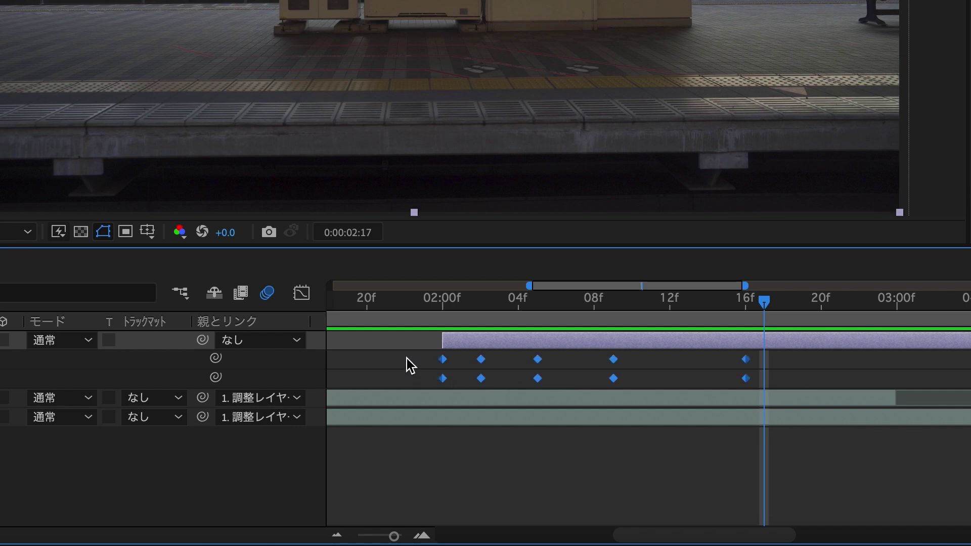
key(F9)
click(420, 307)
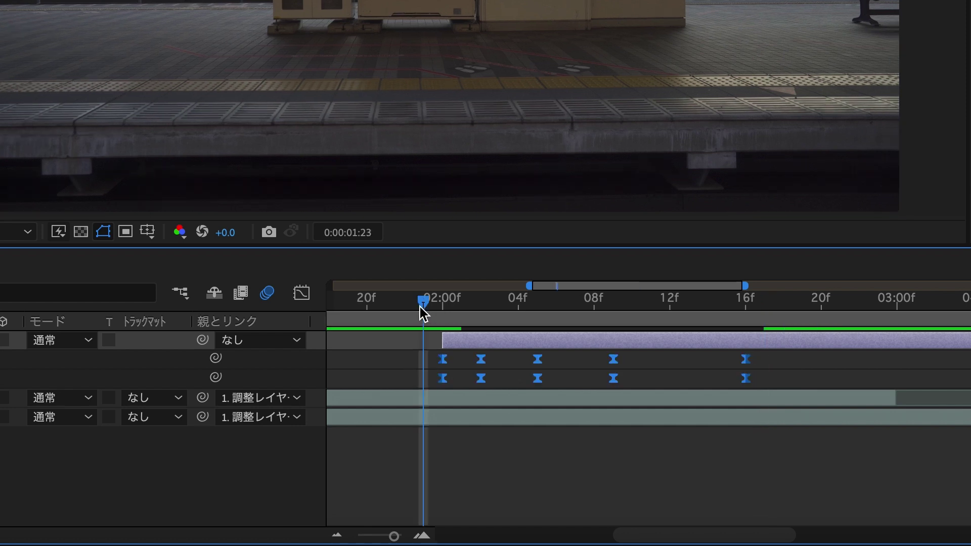
drag(441, 447, 730, 456)
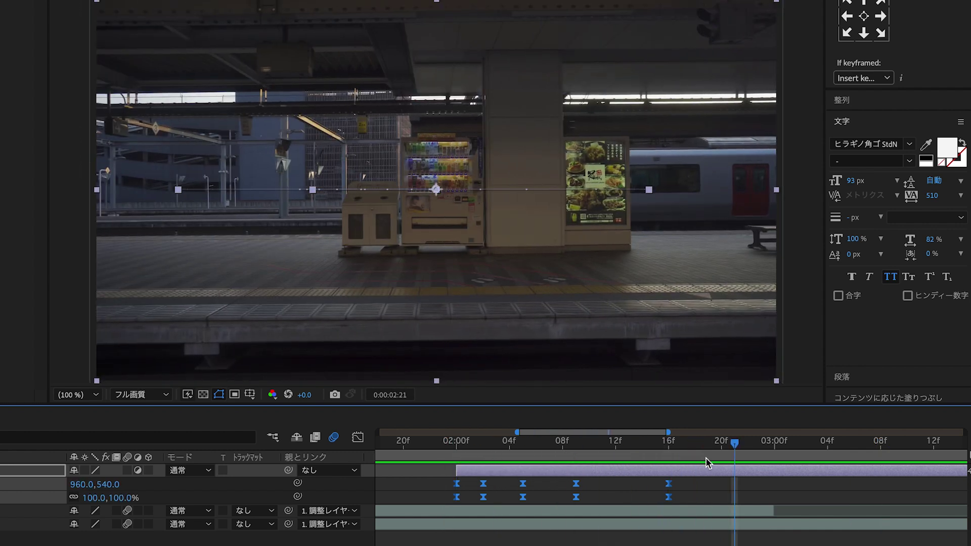
scroll(700, 469, down, 3)
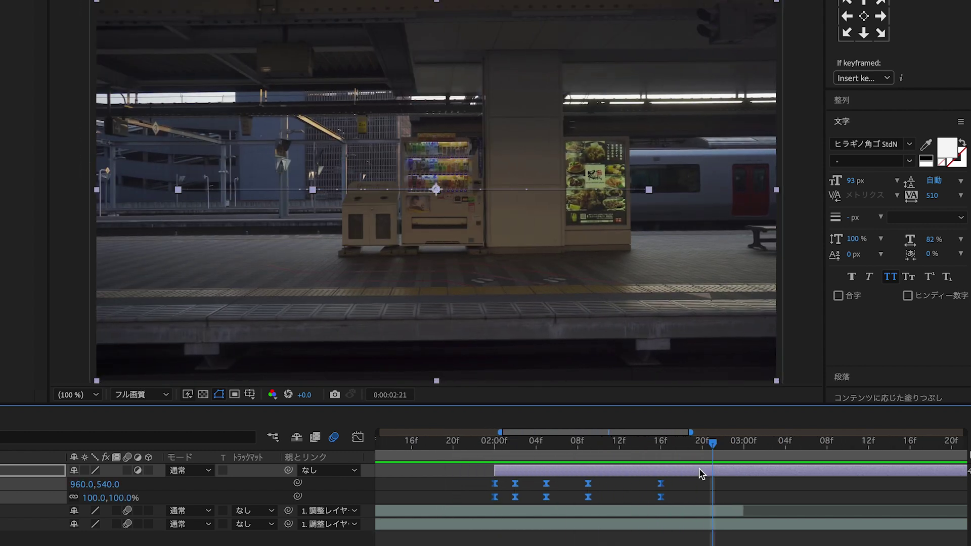
drag(582, 471, 796, 465)
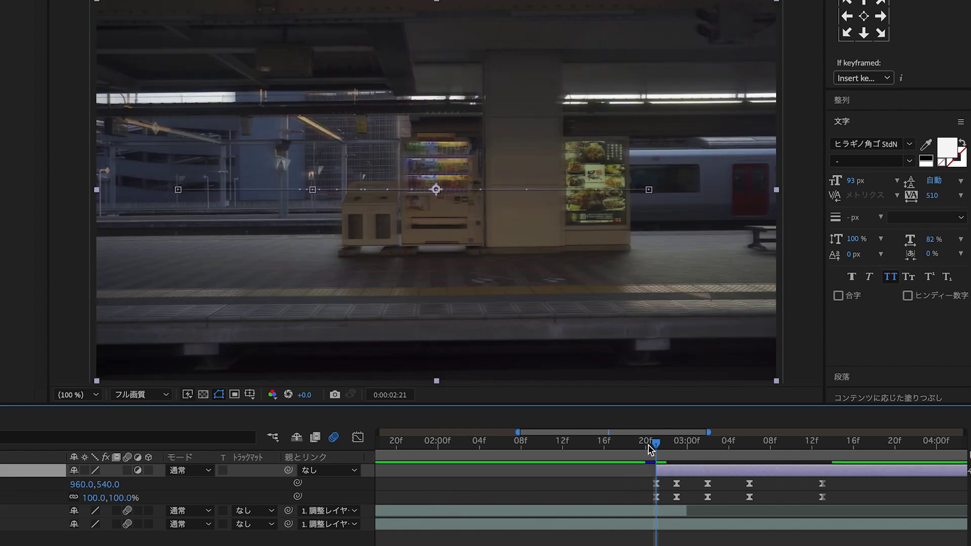
click(645, 450)
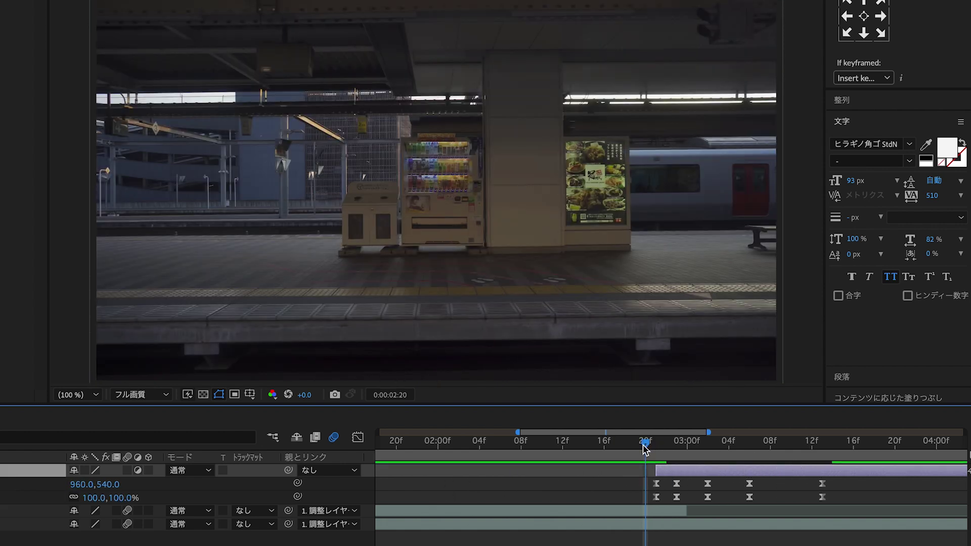
key(space)
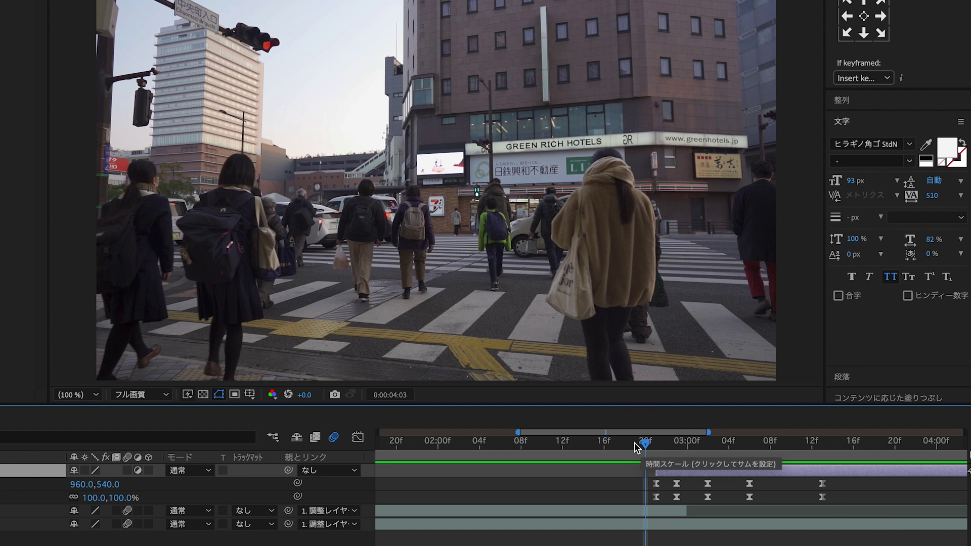
key(minus)
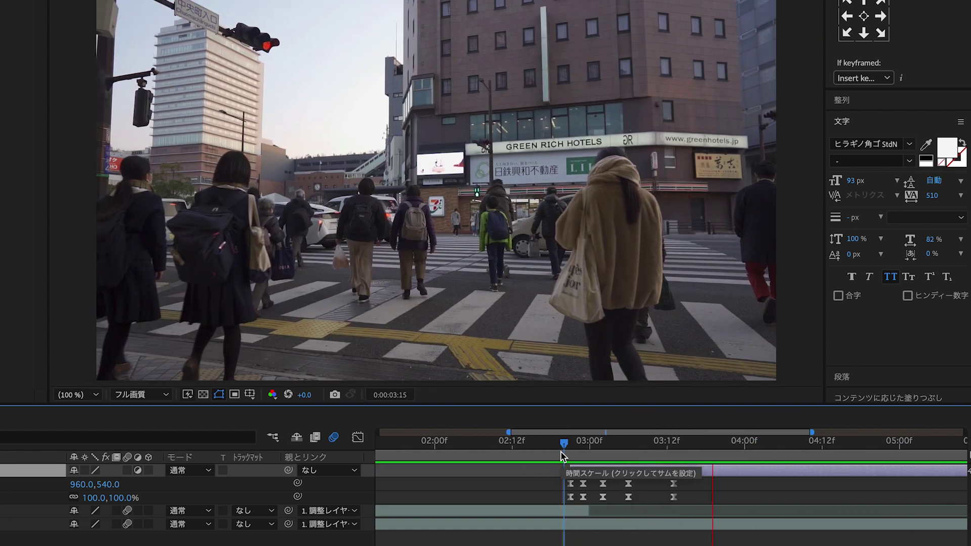
click(562, 457)
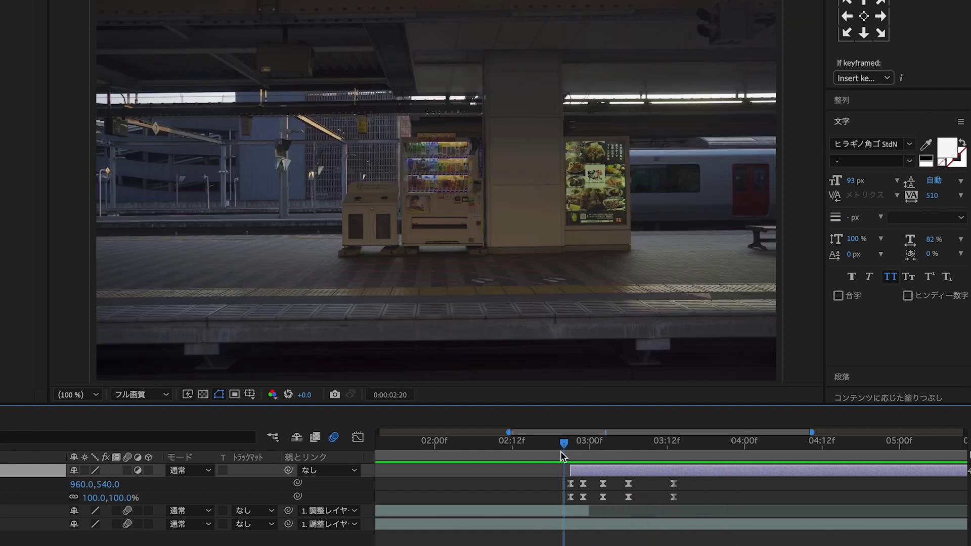
drag(561, 456, 673, 473)
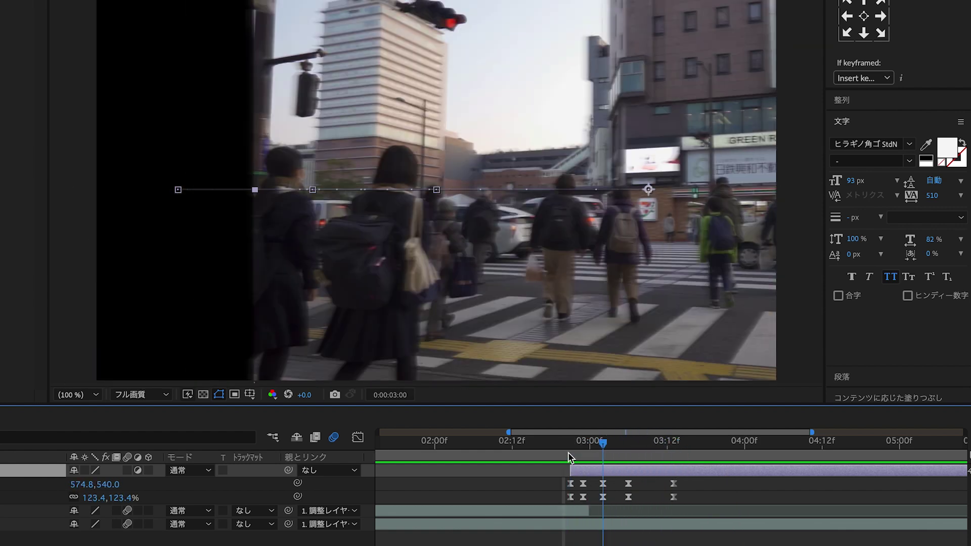
mouse_move(686, 472)
mouse_down()
mouse_move(539, 456)
mouse_move(645, 457)
mouse_move(569, 445)
mouse_move(521, 513)
mouse_up()
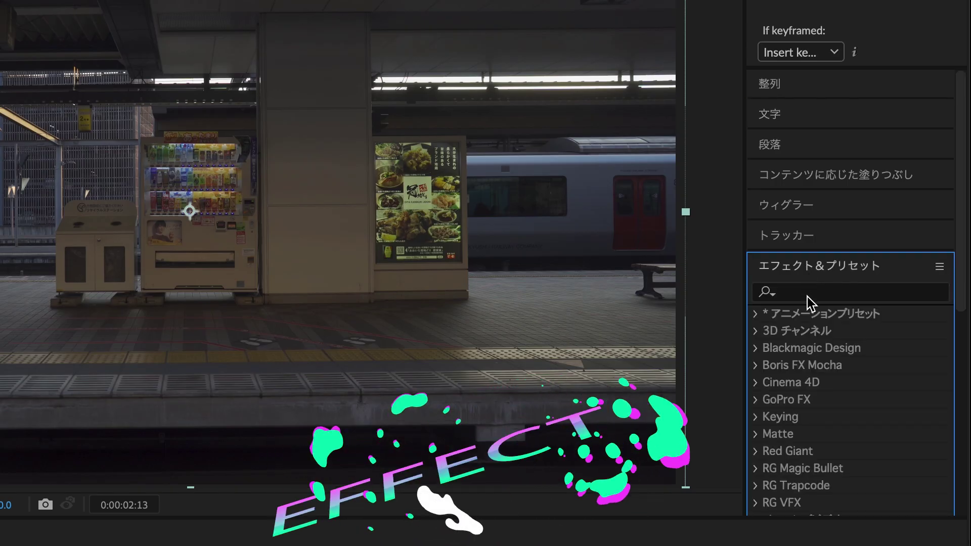
Step: Apply Motion Tile to ride.mp4 with output width 300 and Mirror Edges on
click(808, 295)
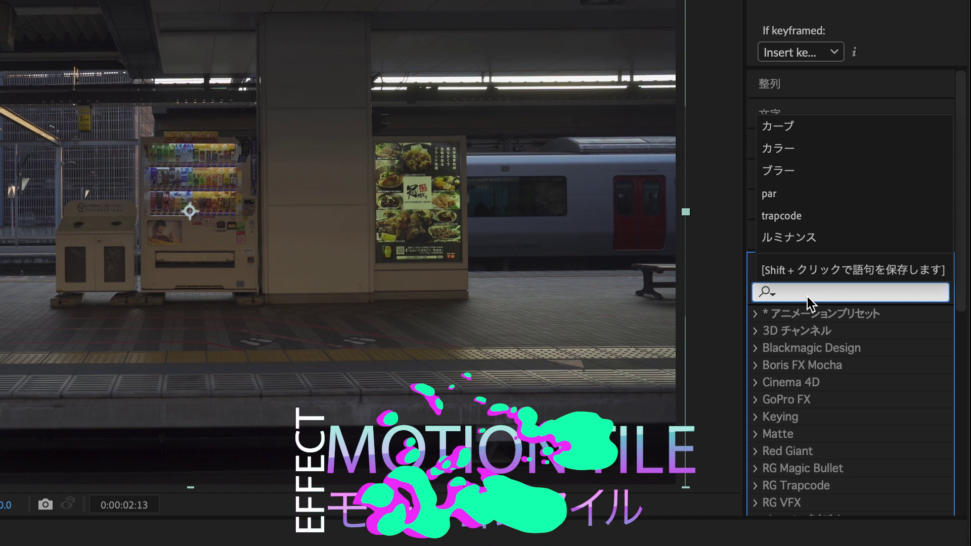
text(タイル)
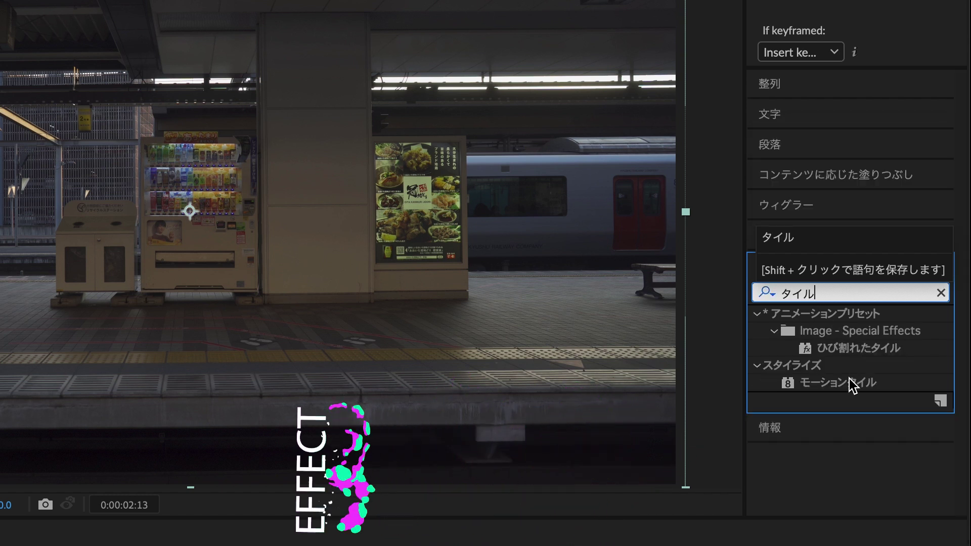
click(850, 382)
drag(849, 383, 502, 205)
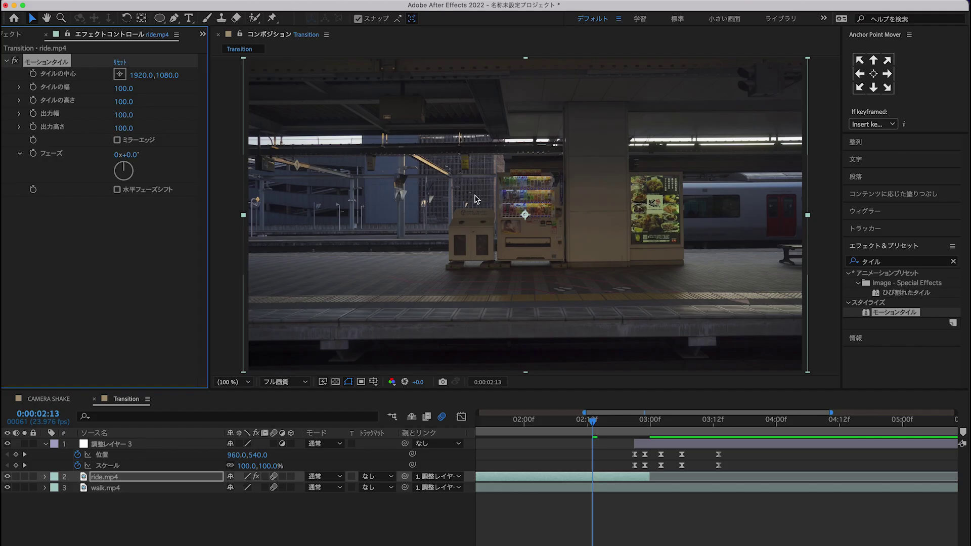
drag(602, 430, 643, 430)
text(300)
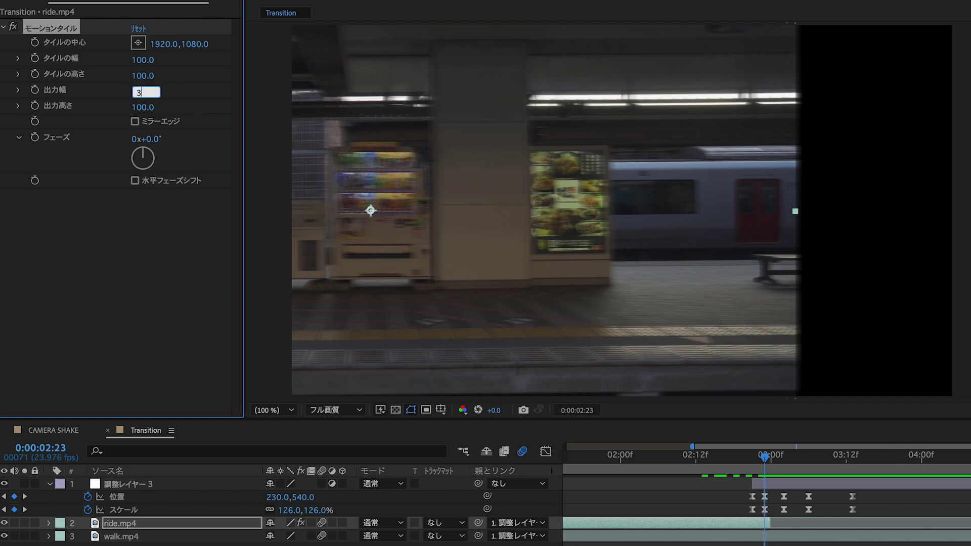
key(Return)
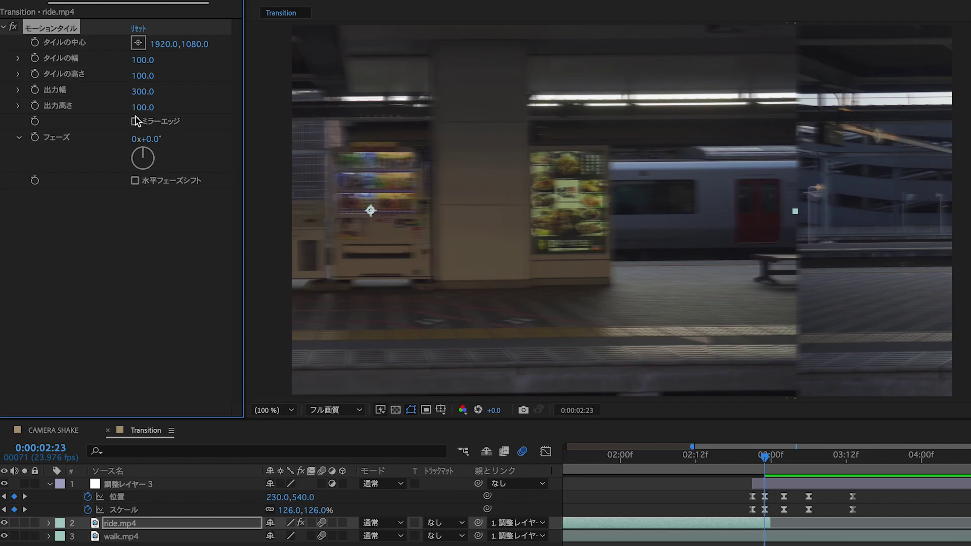
click(136, 122)
click(764, 460)
drag(759, 461, 743, 462)
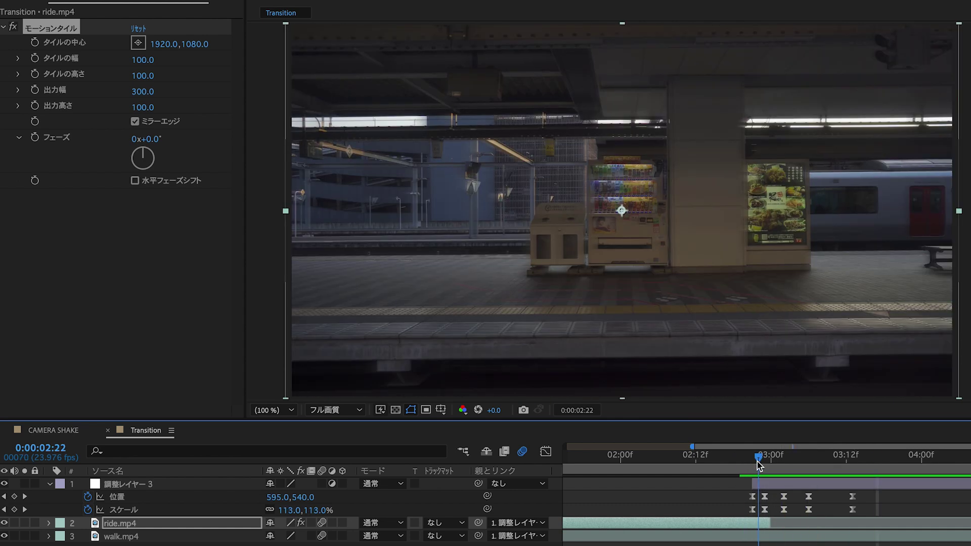
drag(742, 461, 789, 468)
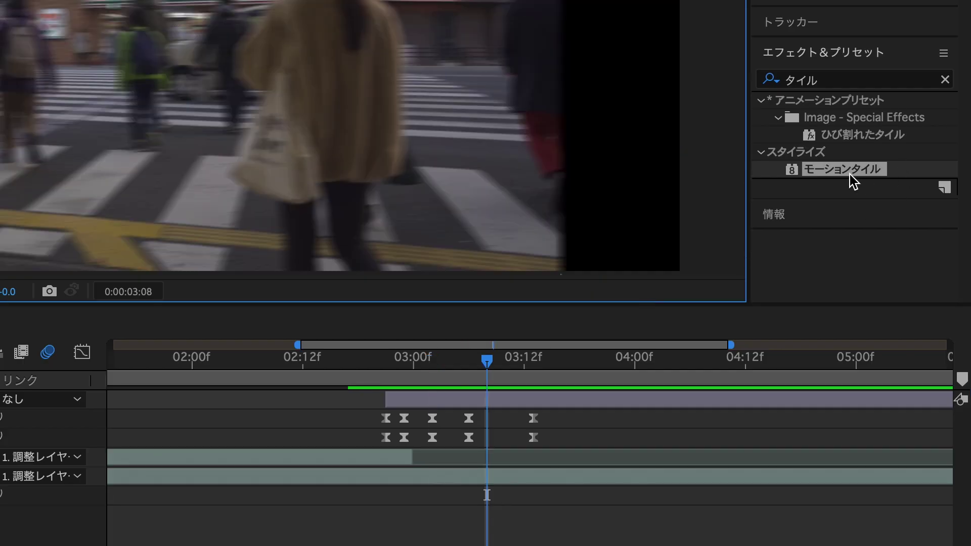
Step: Apply Motion Tile to walk.mp4 with output width 300 and Mirror Edges on
click(858, 175)
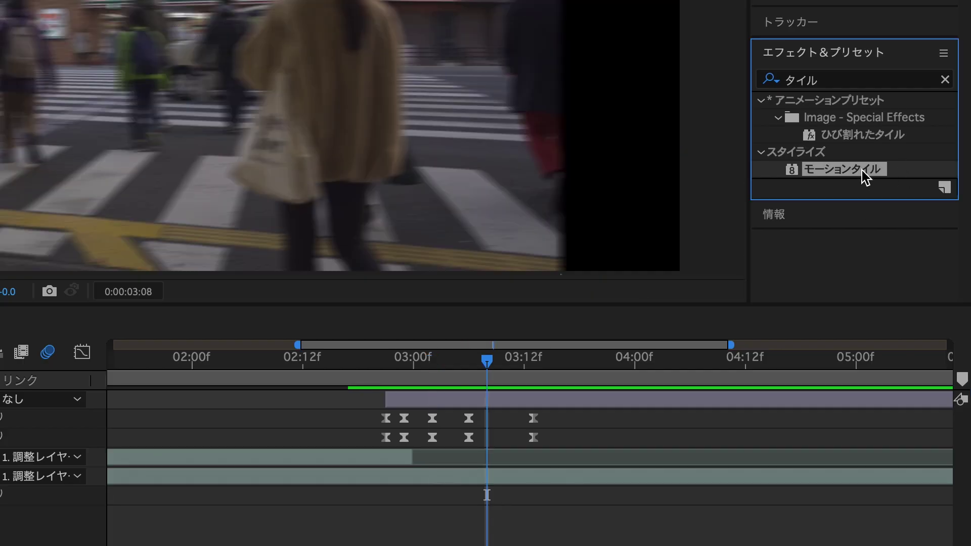
drag(526, 443, 479, 473)
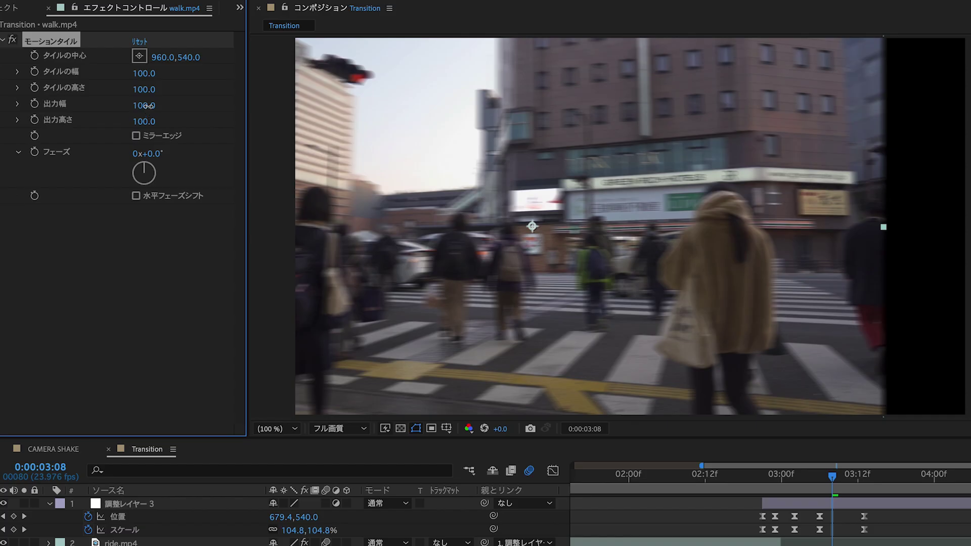
drag(147, 106, 163, 106)
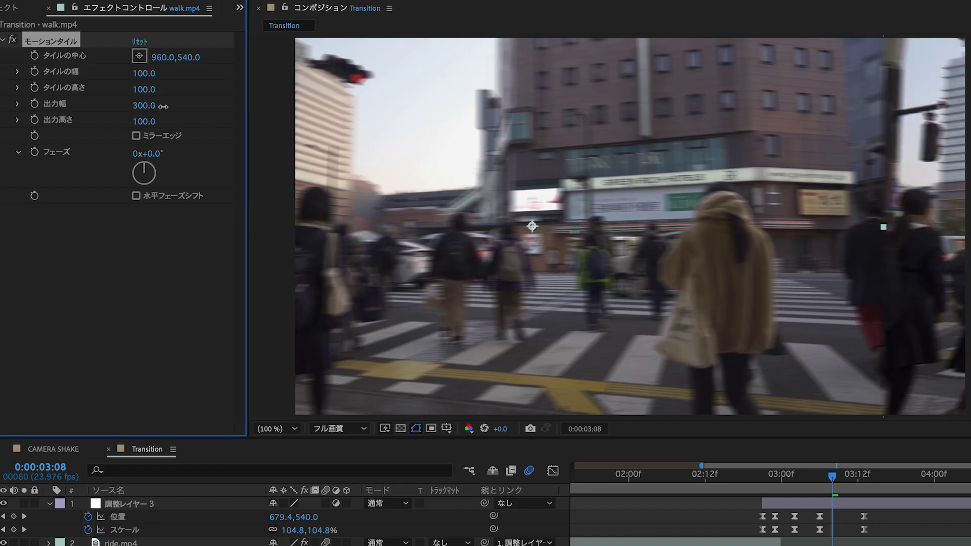
click(136, 135)
mouse_move(836, 496)
mouse_down()
mouse_move(760, 499)
mouse_move(681, 429)
mouse_move(756, 426)
mouse_up()
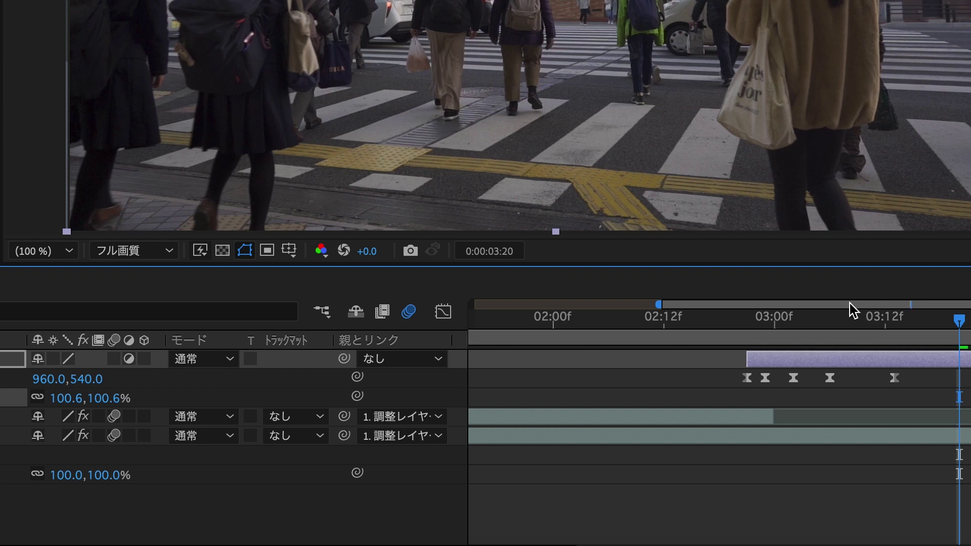
drag(854, 304, 824, 309)
Step: Keyframe Scale to 150% at 03:01 and back to 100%, then ease both keyframes
click(747, 324)
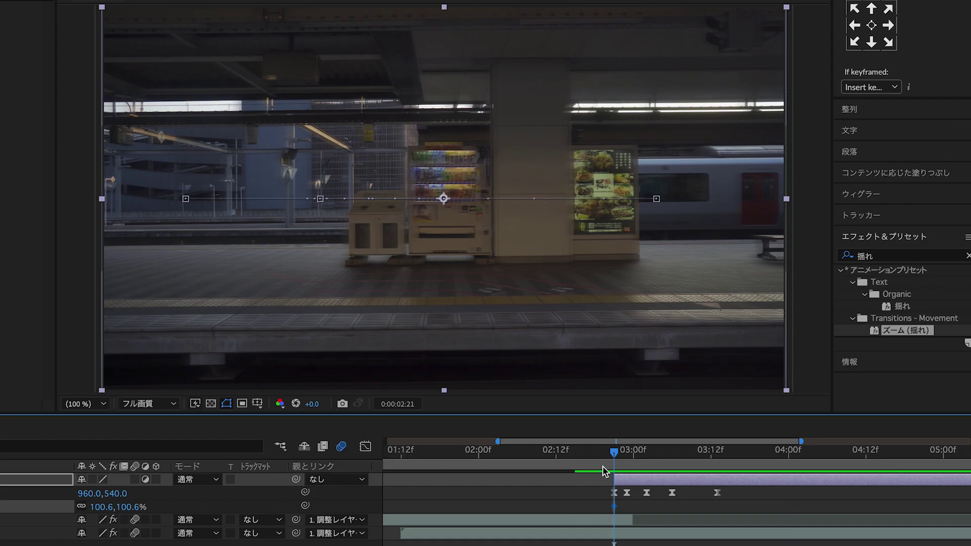
drag(616, 458, 642, 462)
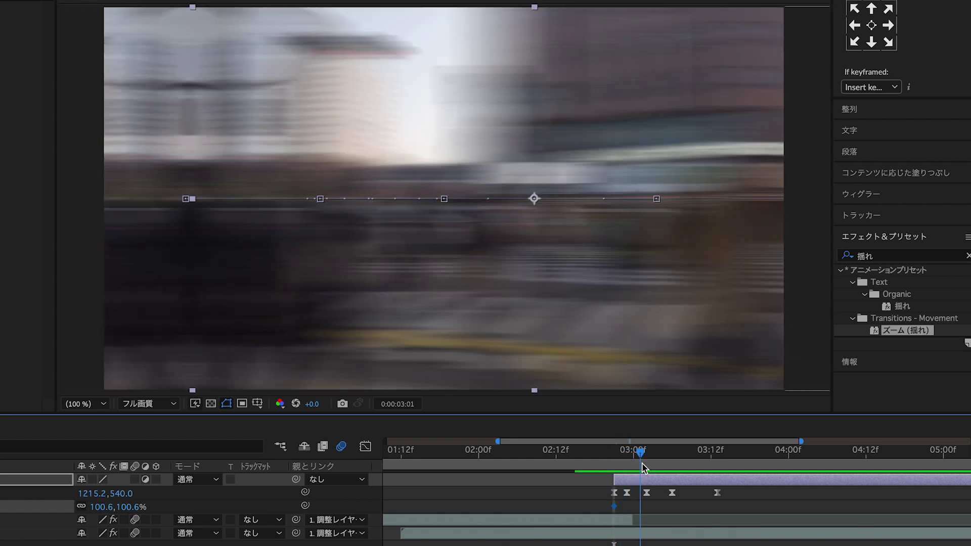
text(150)
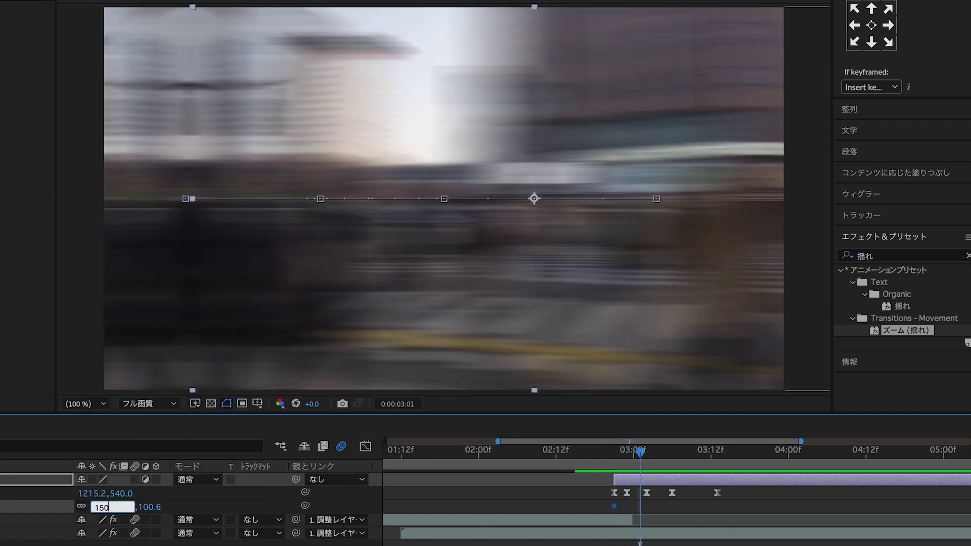
key(Return)
key(space)
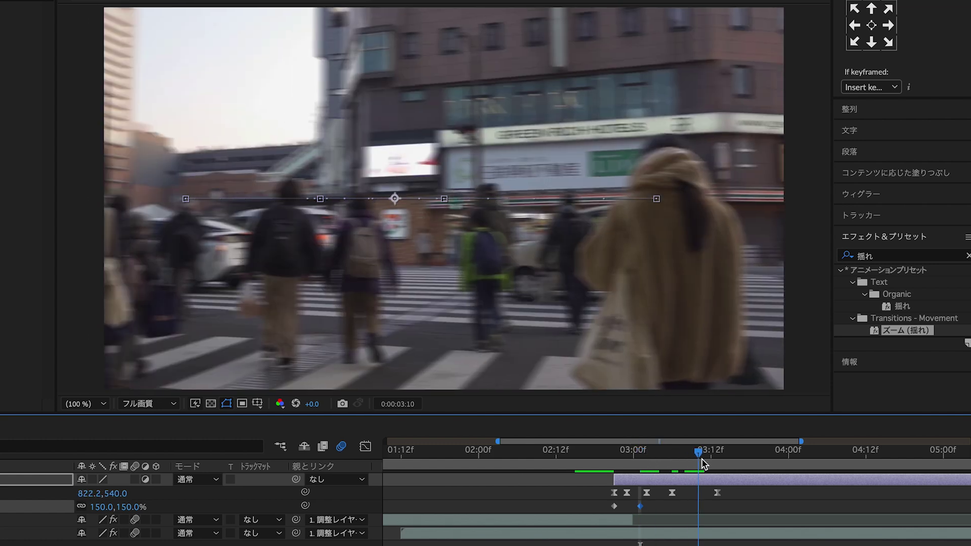
text(00)
key(Return)
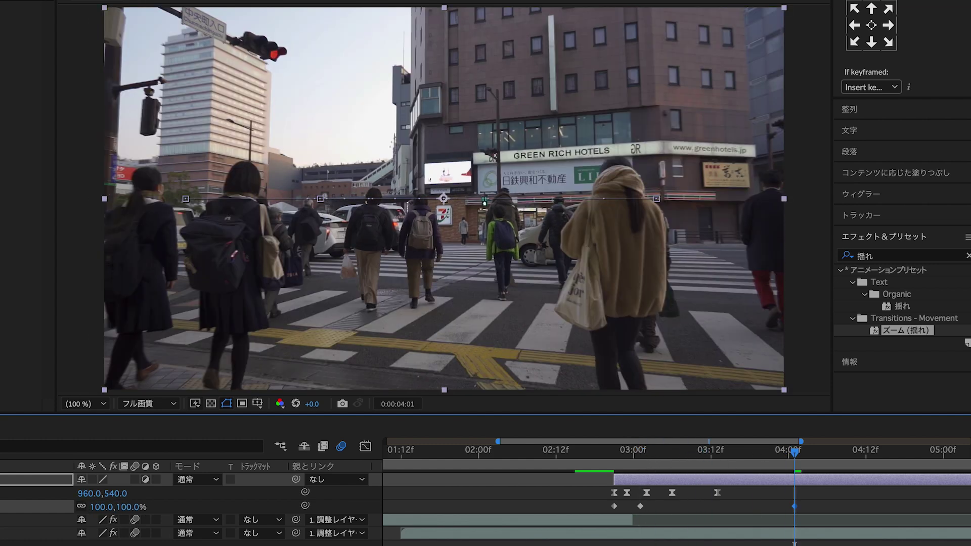
mouse_move(805, 508)
mouse_down()
mouse_move(589, 506)
mouse_move(646, 507)
mouse_up()
key(F9)
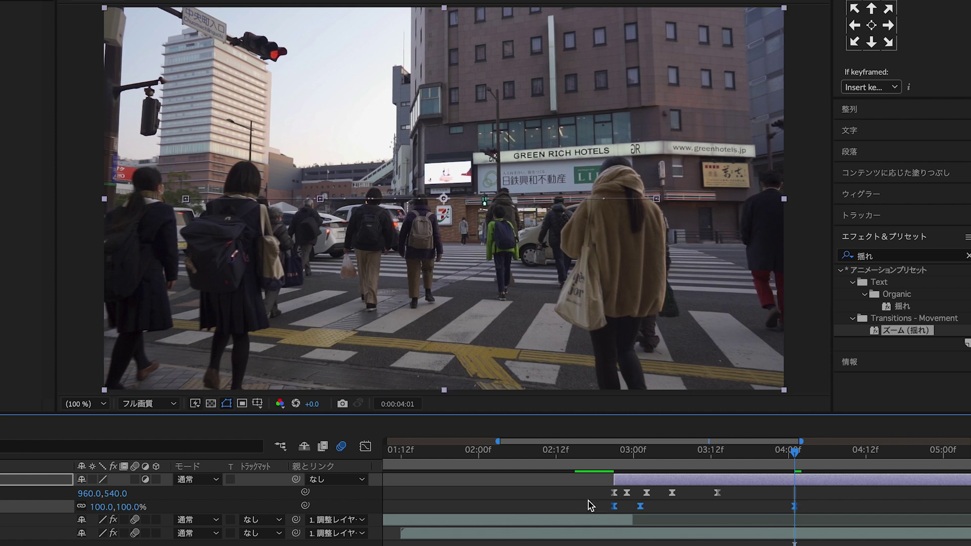
Step: Preview the zoom punch and nudge the 150% and 100% keyframes slightly later
click(602, 452)
key(space)
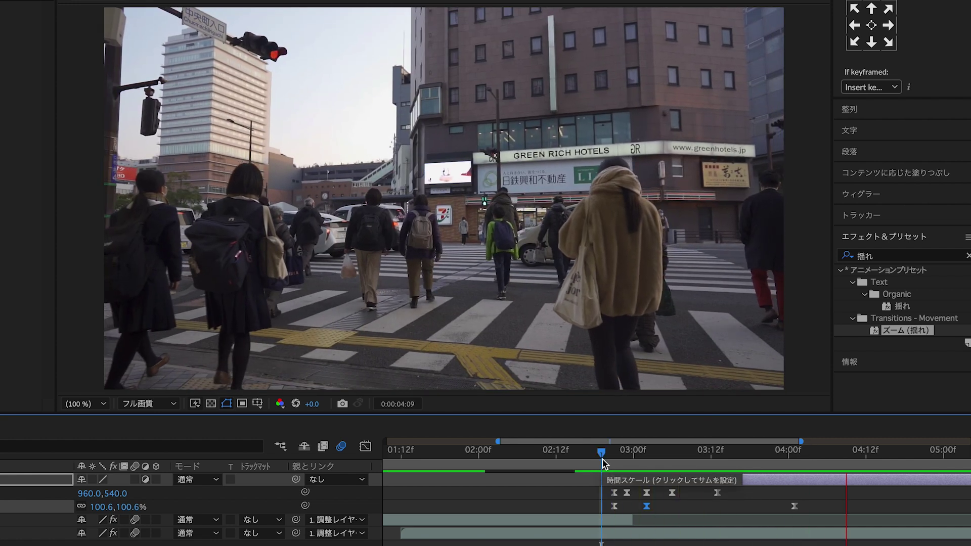
key(space)
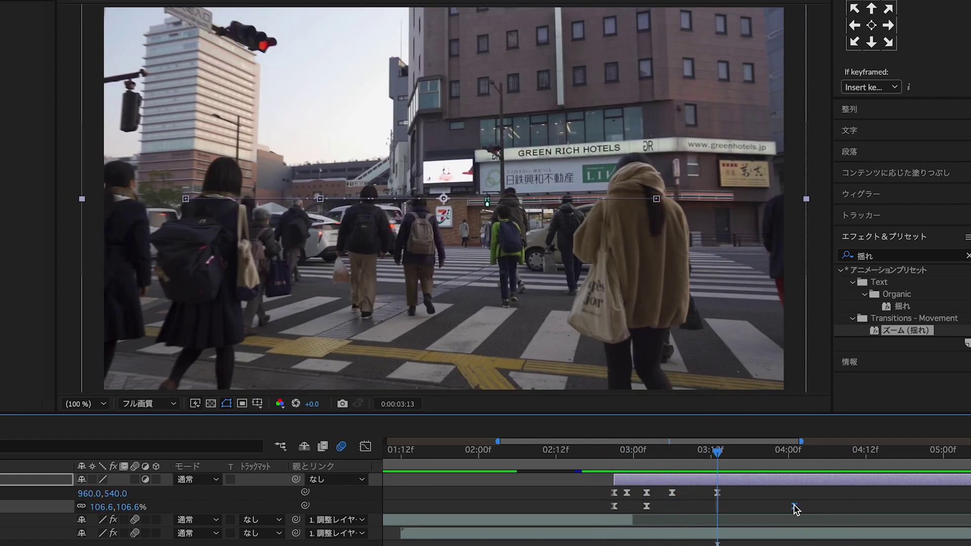
drag(795, 507, 820, 507)
drag(649, 508, 661, 508)
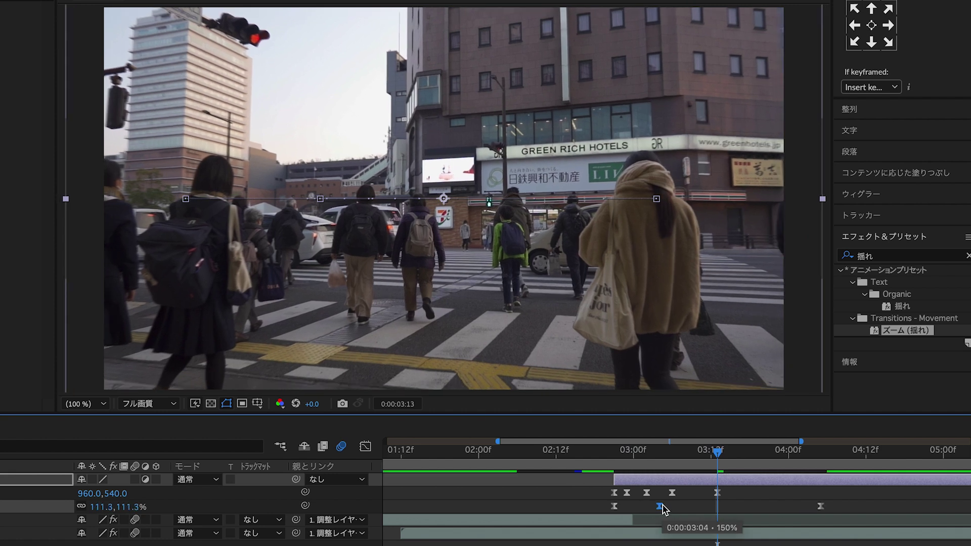
click(603, 462)
key(space)
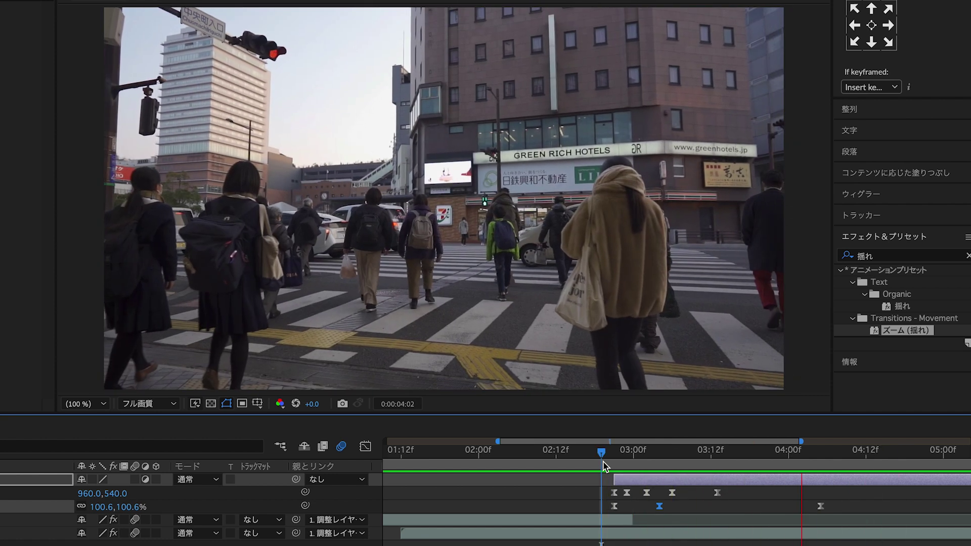
key(space)
key(space)
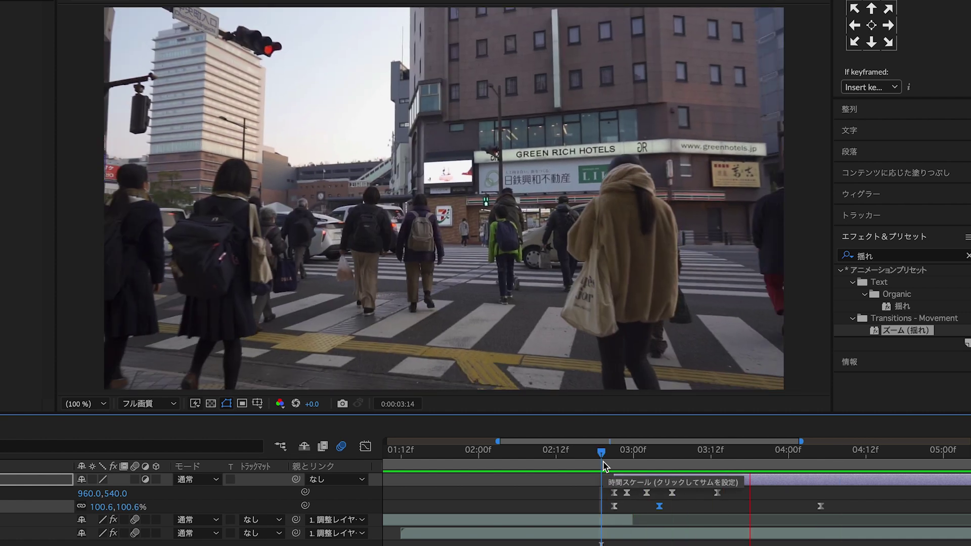
key(space)
drag(606, 461, 724, 478)
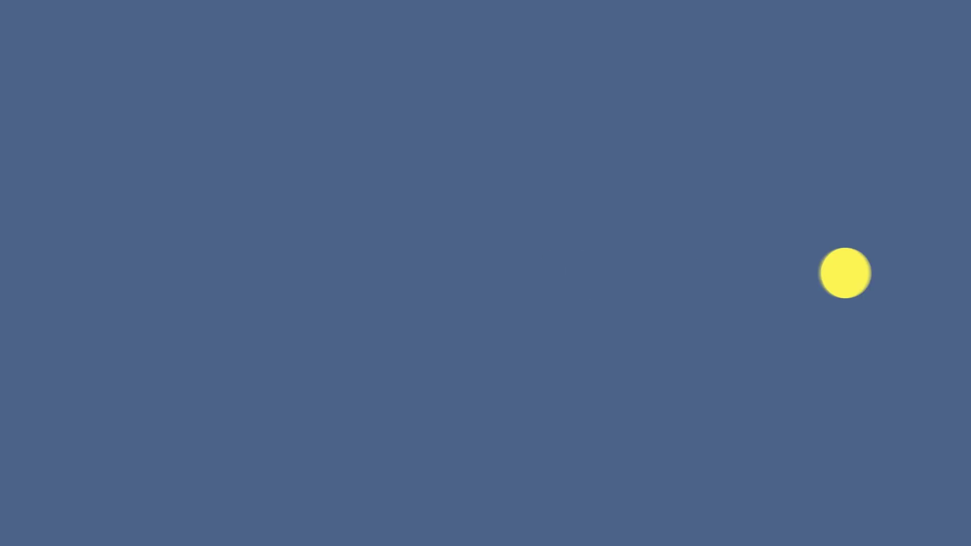